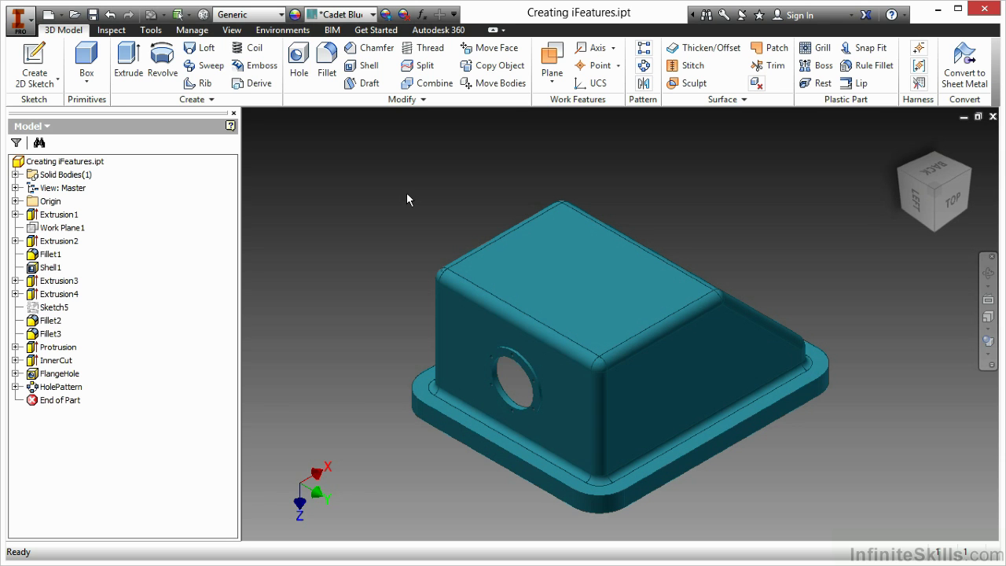
Review the part's parameter list, then close it.
left_click(422, 14)
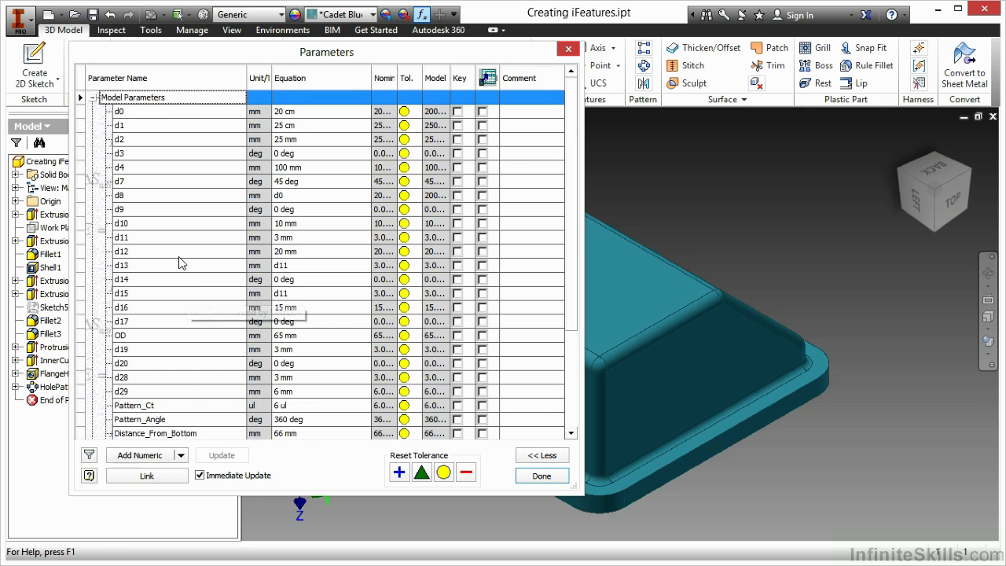
scroll(185, 283, "down", 2)
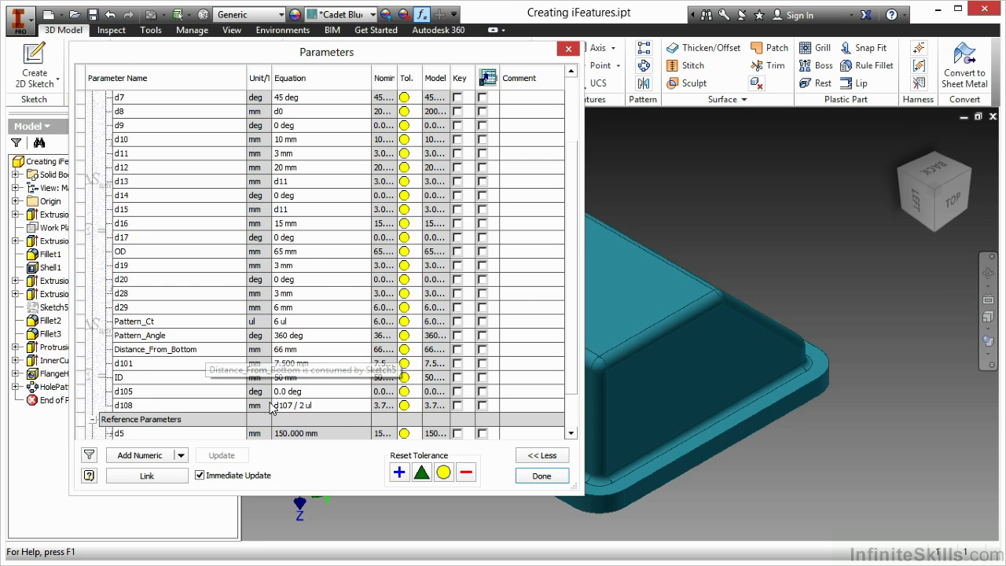
left_click(541, 476)
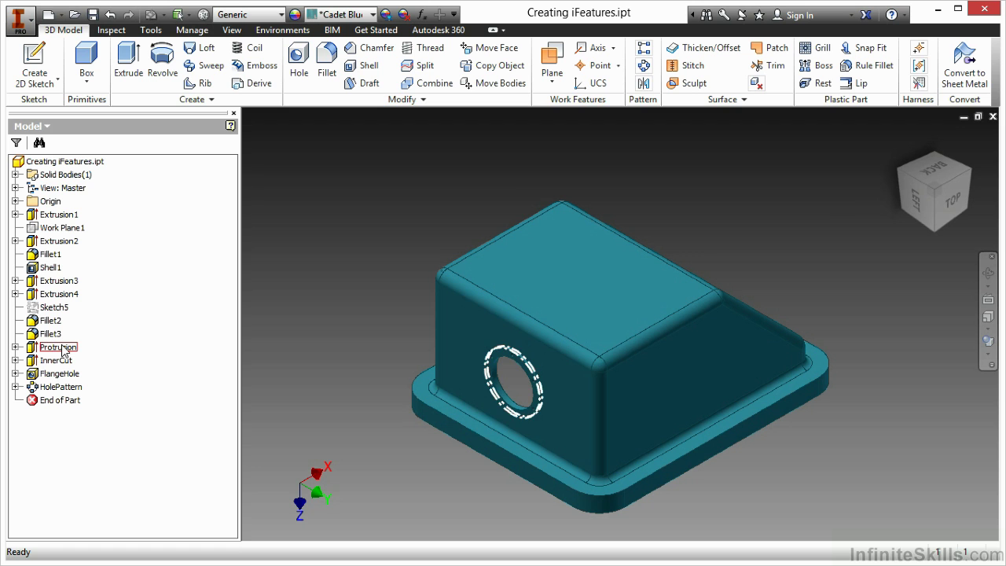
Open the Protrusion's Sketch5 and check the 66 mm Distance_From_Bottom dimension without changing it.
left_click(15, 346)
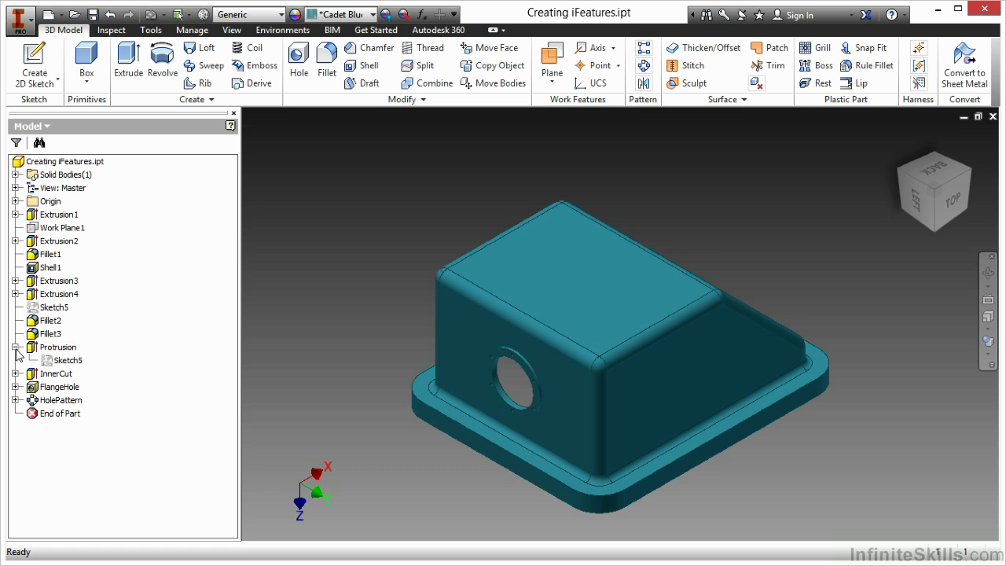
double_click(67, 360)
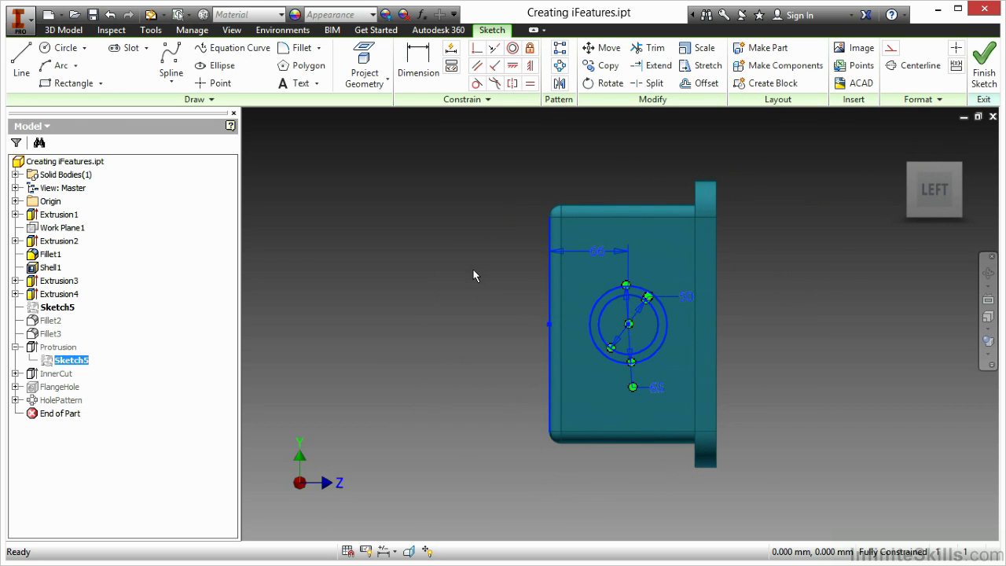
double_click(595, 252)
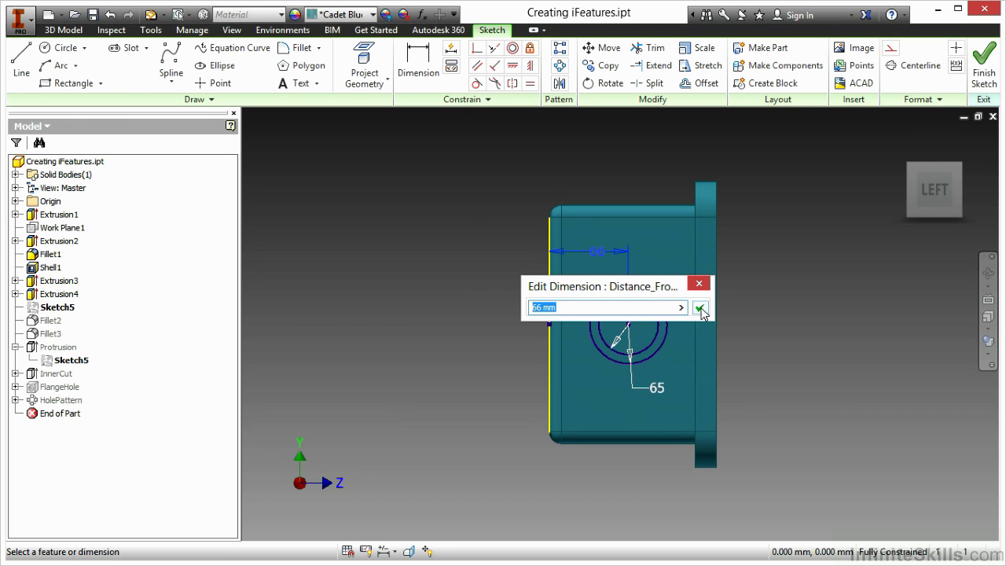
left_click_drag(712, 300, 764, 302)
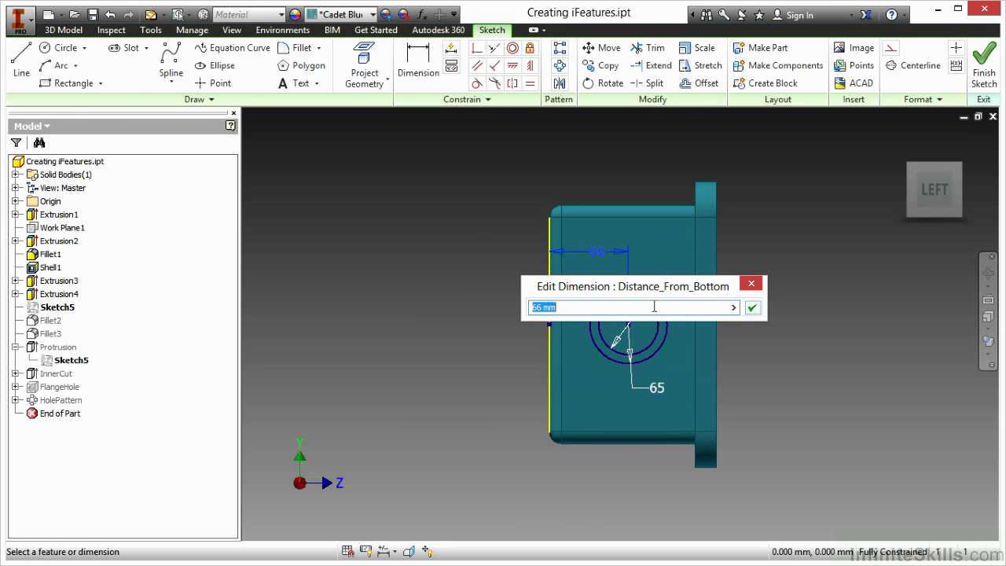
left_click(751, 283)
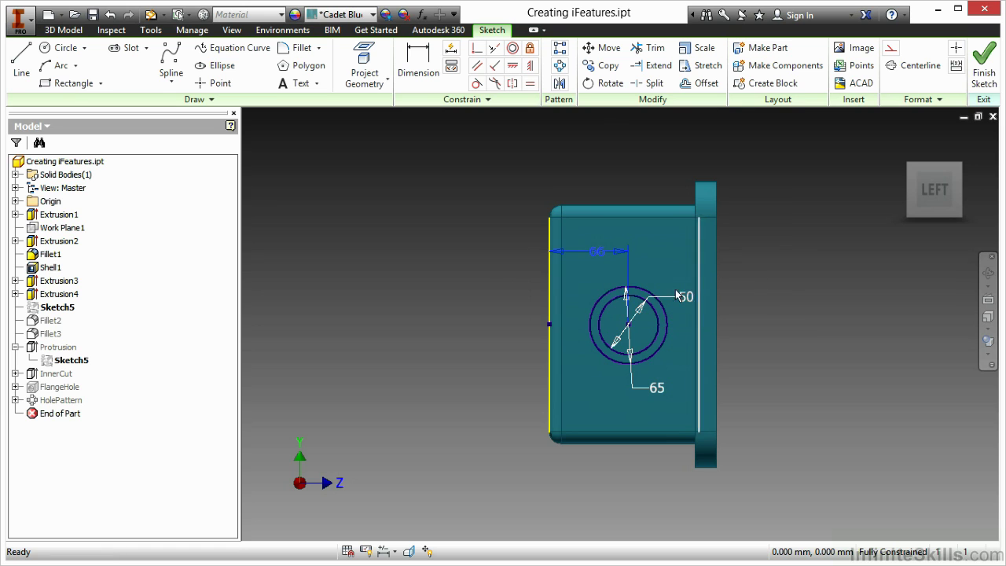
left_click(485, 275)
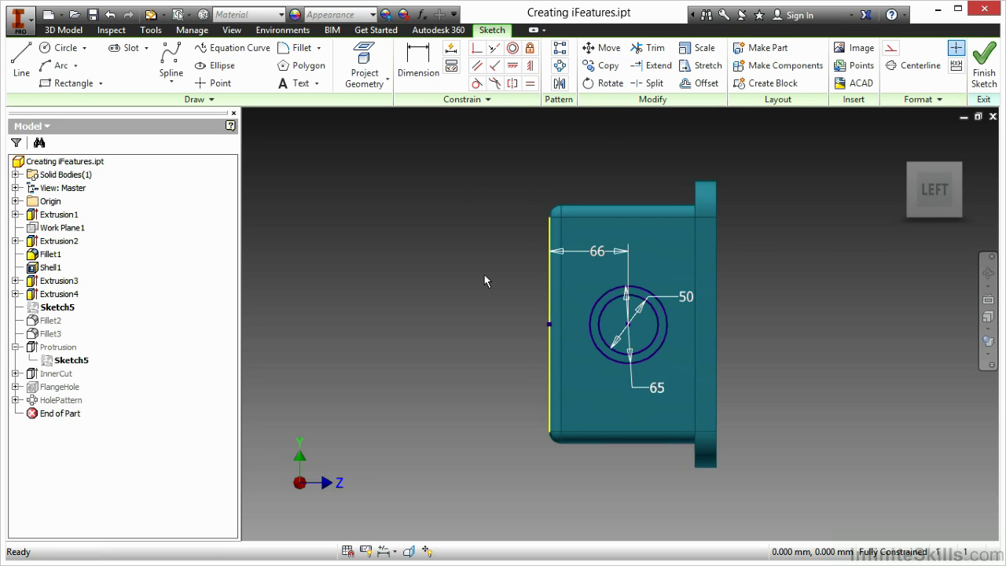
left_click(552, 247)
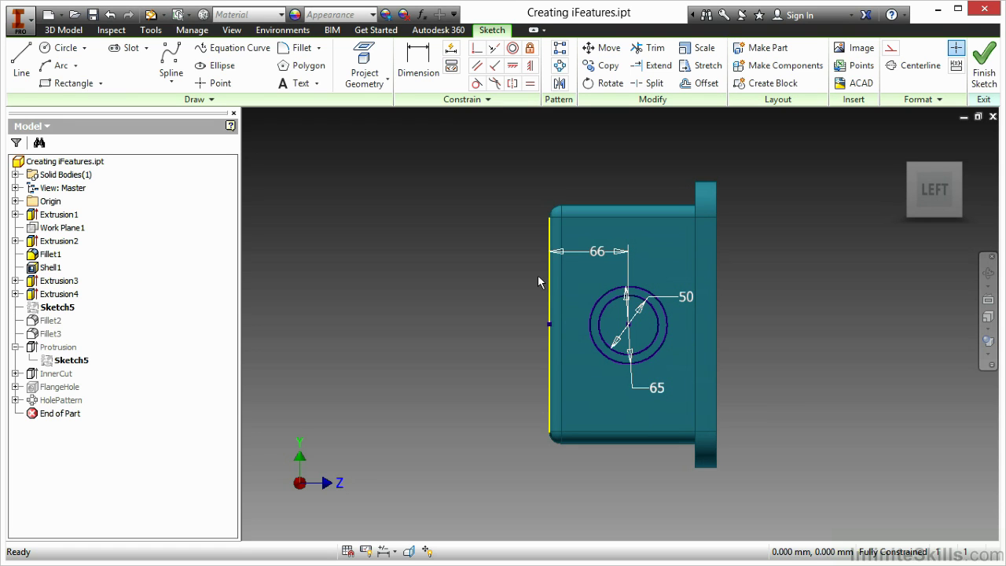
Delete the 66 mm distance dimension, keep the ID 50 and OD 65 diameters, and finish Sketch5.
left_click(595, 257)
key("Delete")
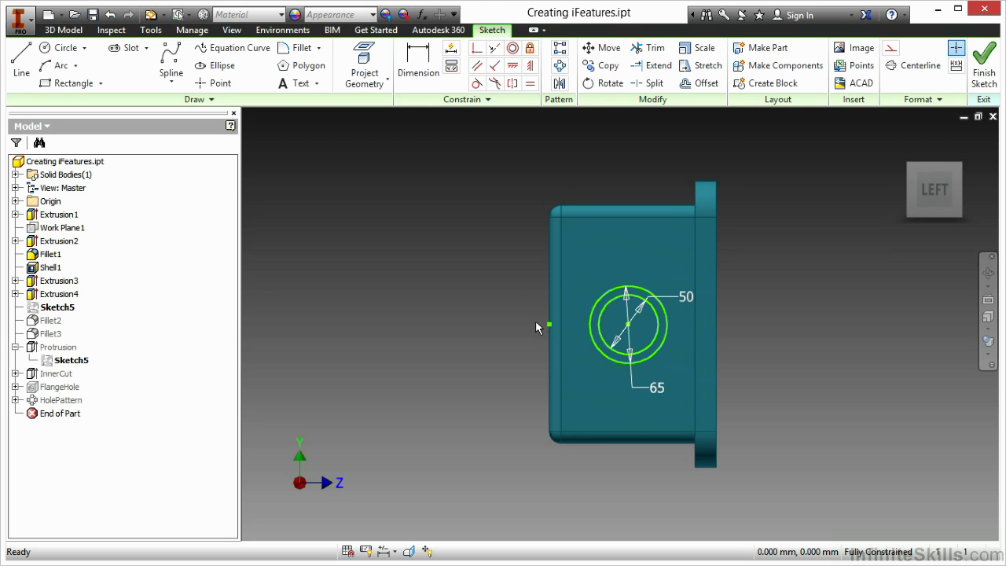
double_click(684, 296)
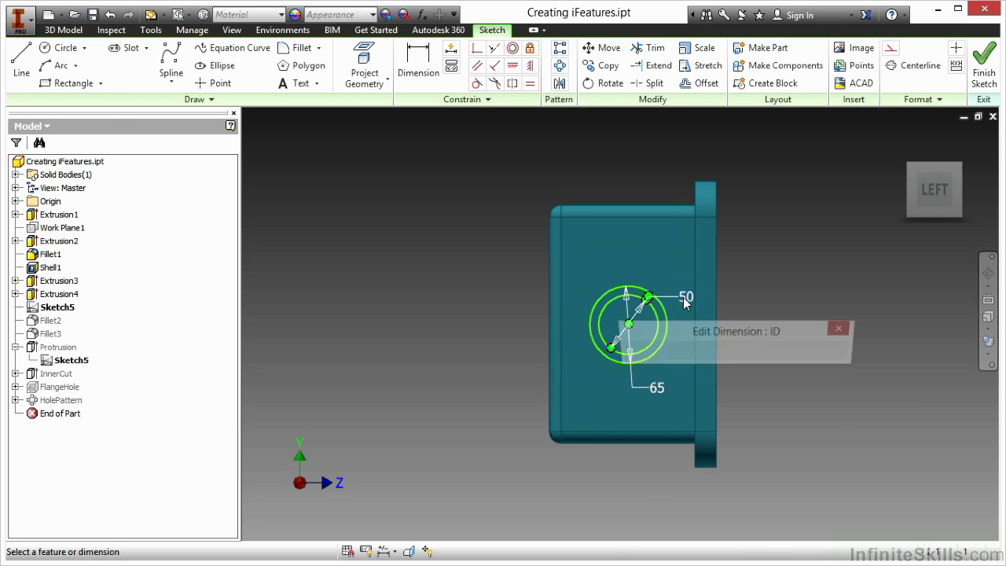
left_click(844, 329)
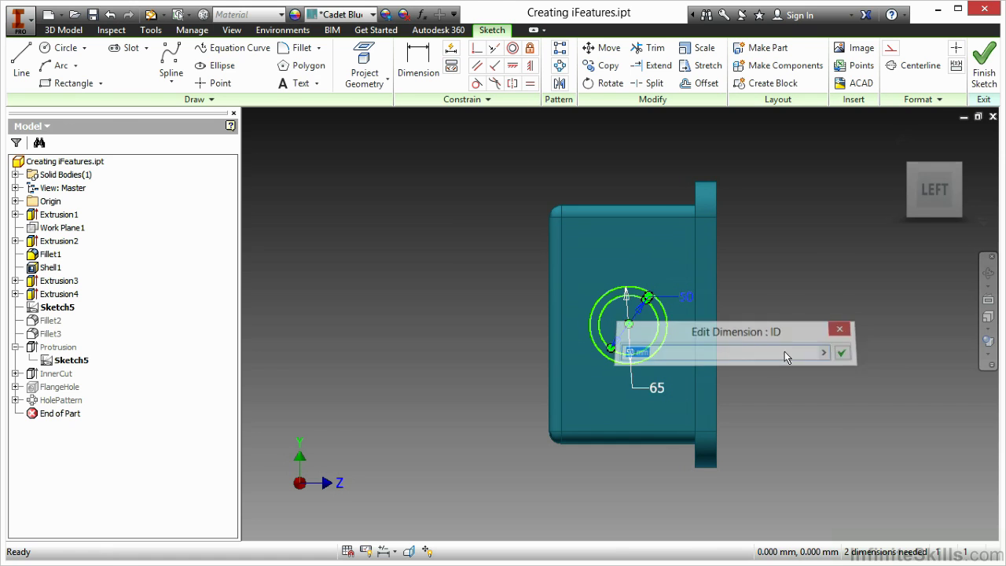
double_click(658, 389)
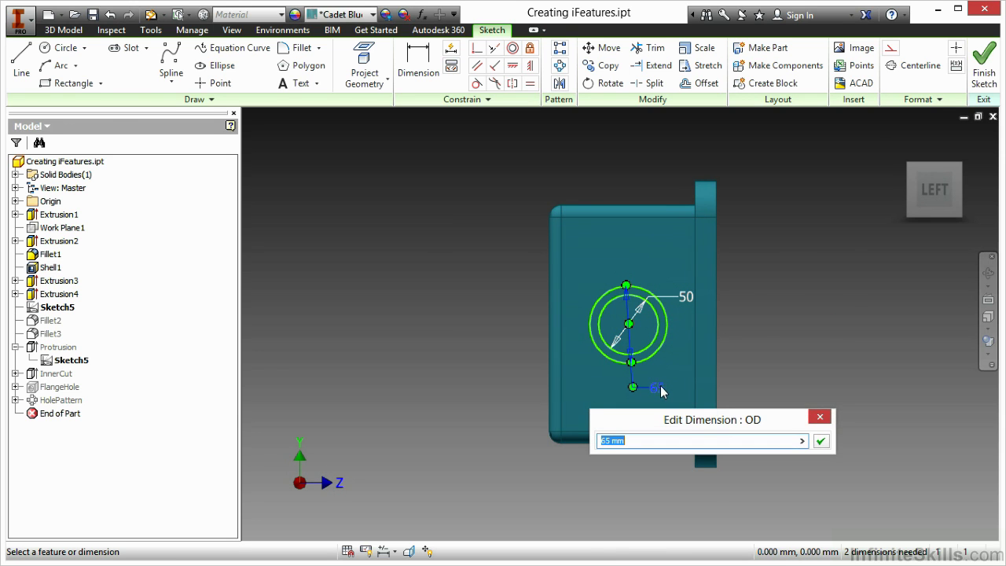
left_click(830, 418)
right_click(486, 222)
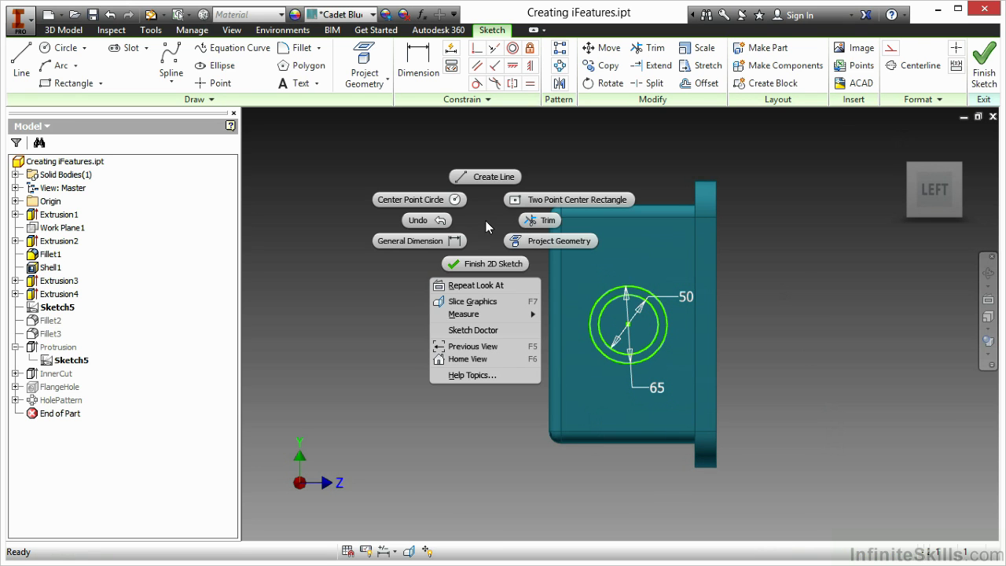
left_click(488, 266)
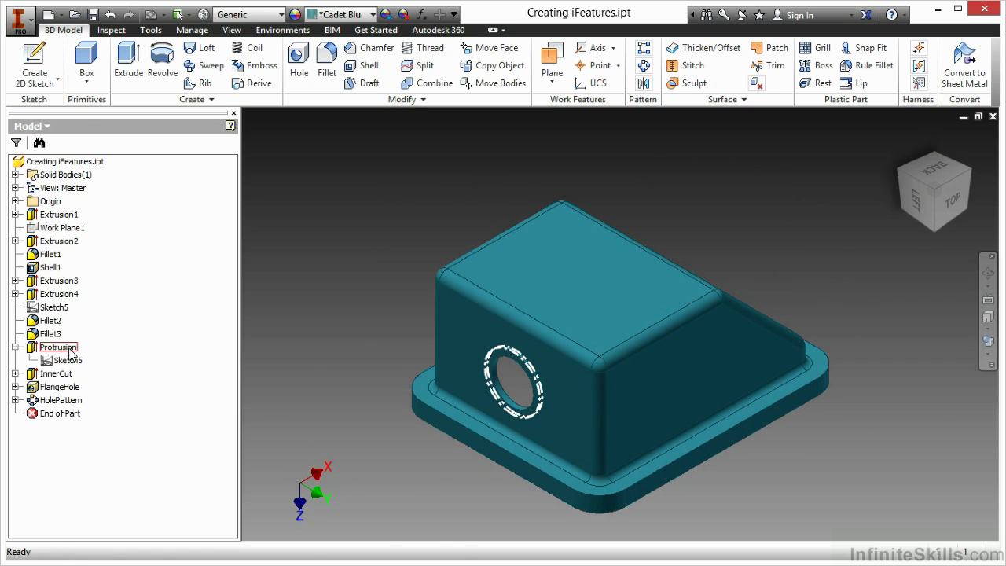
Check the Protrusion extrude's 3 mm distance, cancel, and reopen Parameters at the d28 row.
double_click(69, 348)
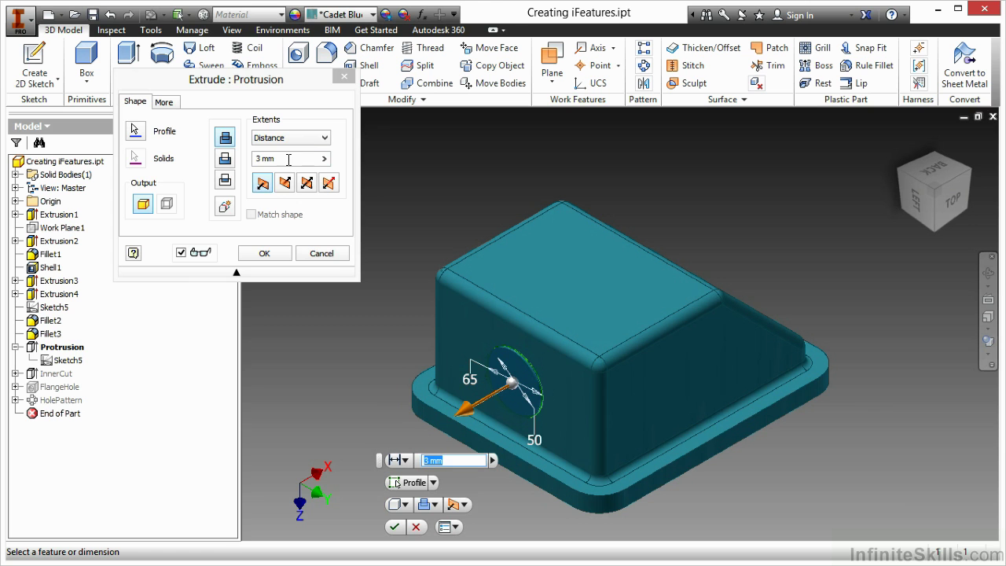
left_click(338, 254)
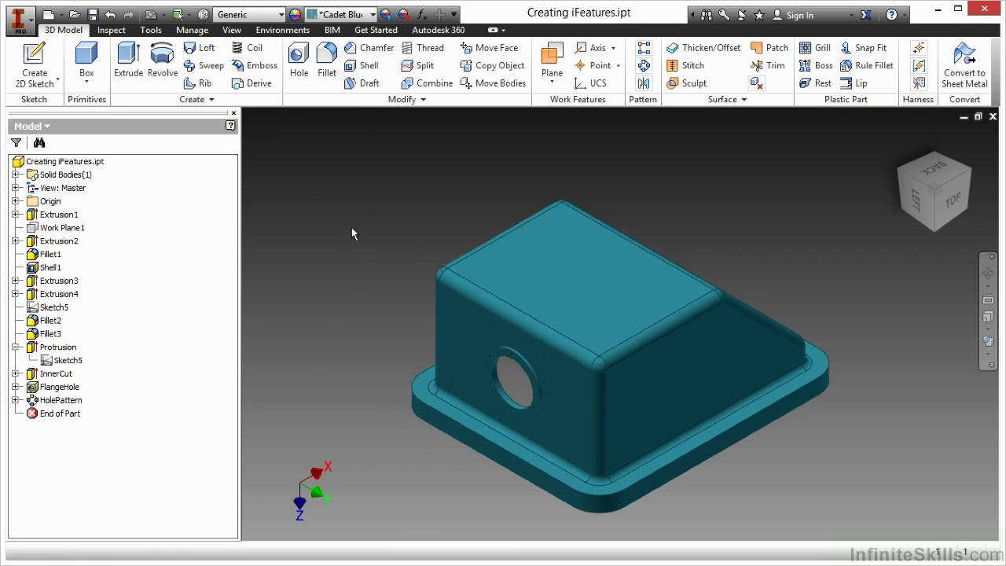
left_click(422, 15)
scroll(207, 220, "down", 3)
left_click(193, 268)
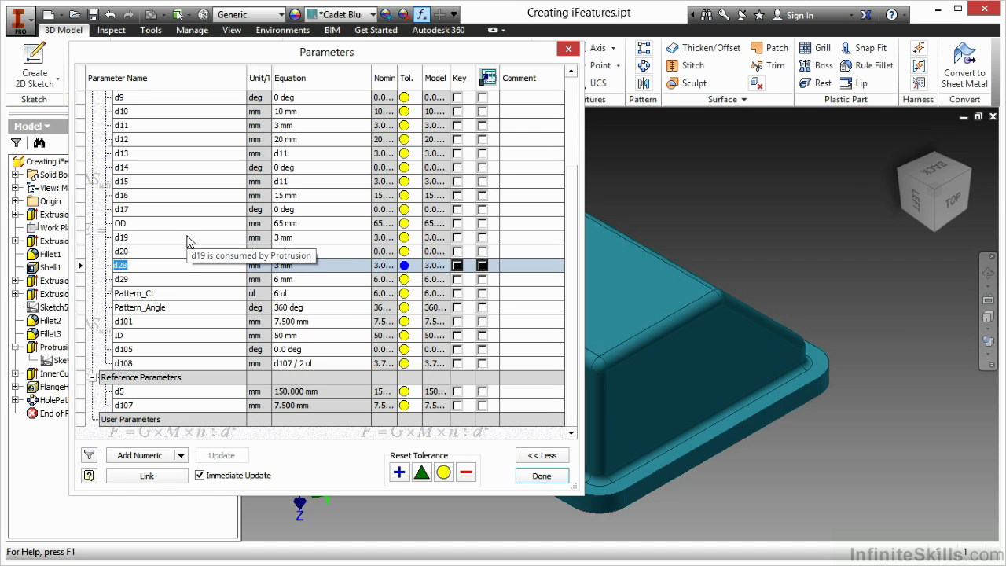
Rename parameter d19 to HeightOfFlangeEntrance.
double_click(187, 241)
type("Hei")
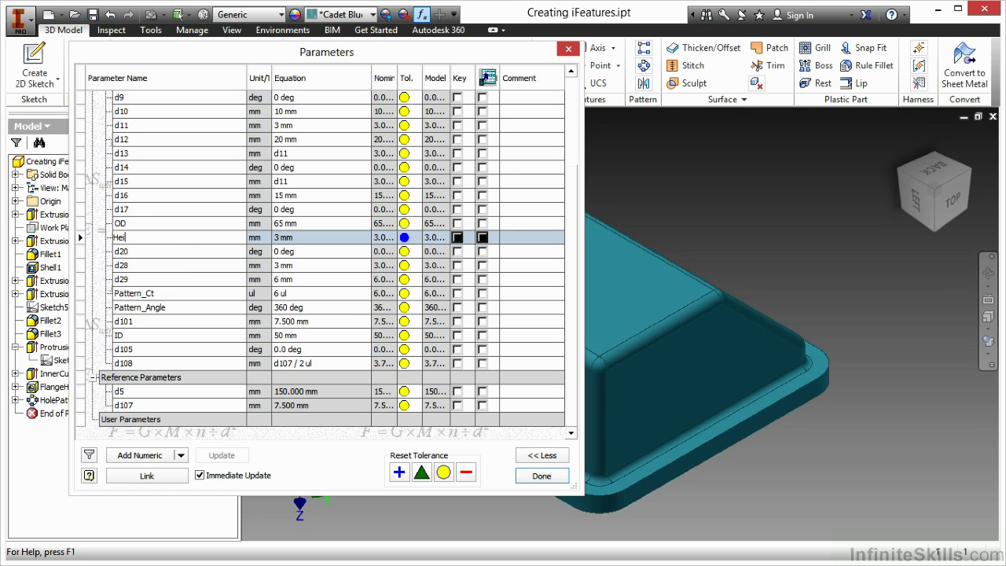
type("ghtOfFlangeEntrance")
key("Return")
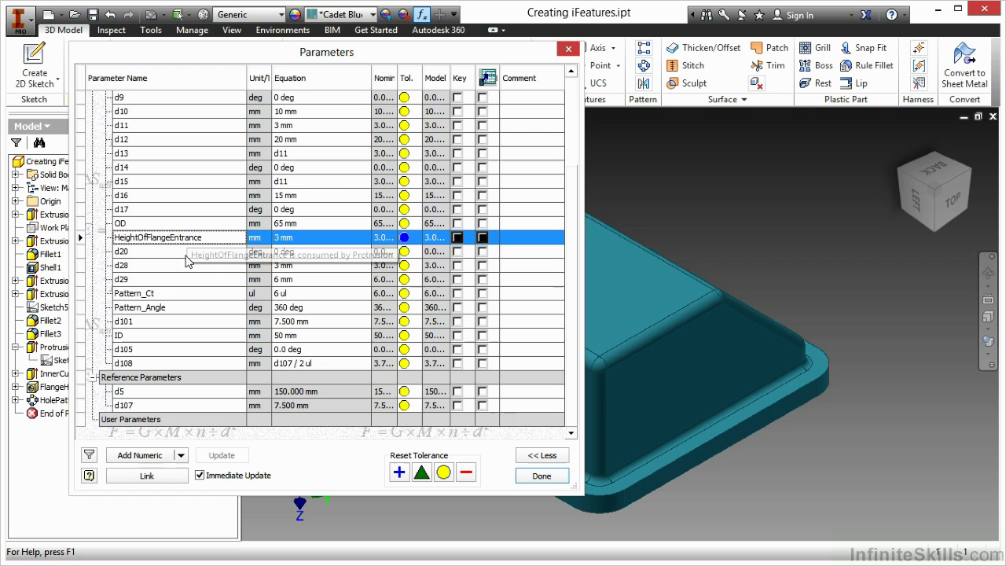
left_click(546, 479)
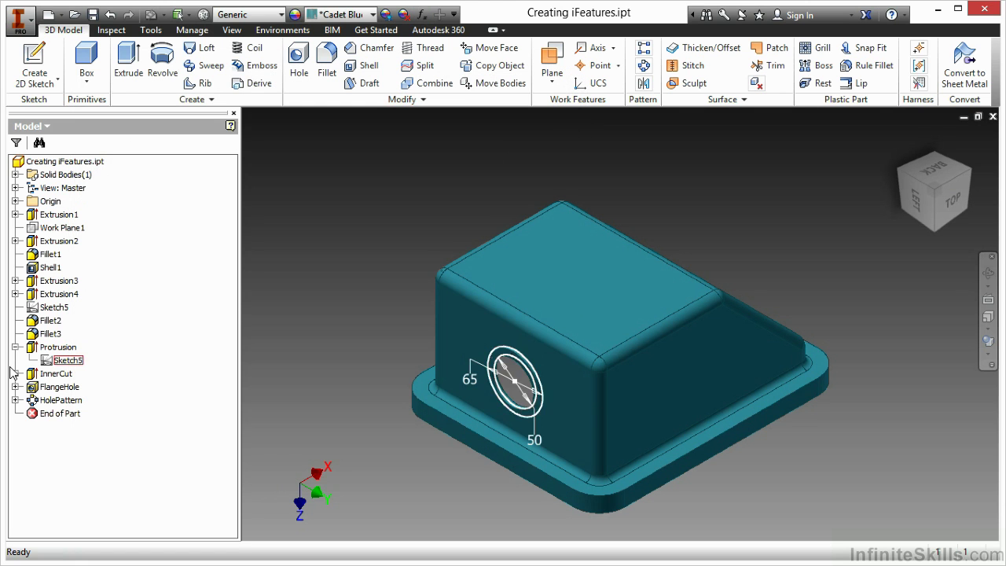
double_click(46, 375)
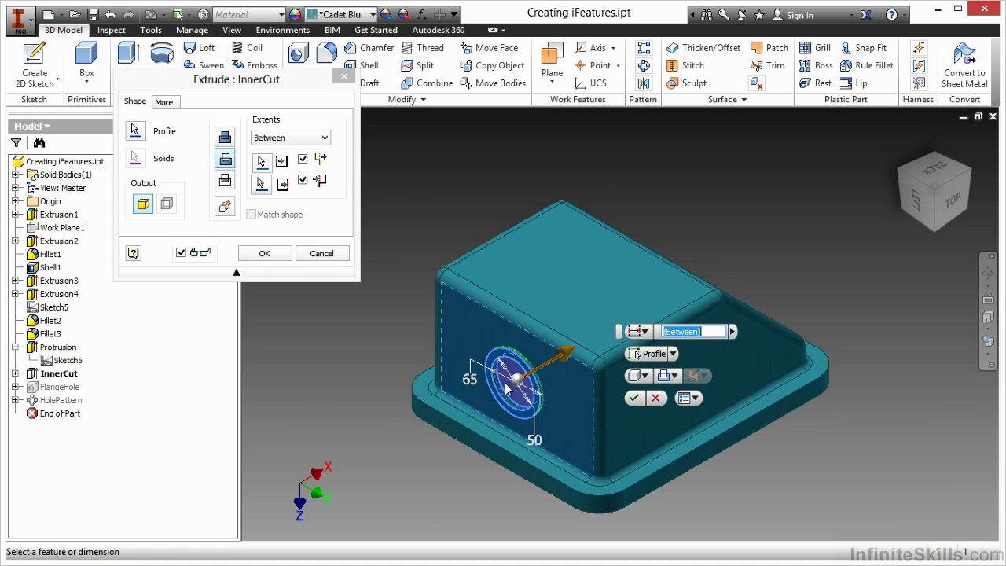
scroll(511, 383, "up", 3)
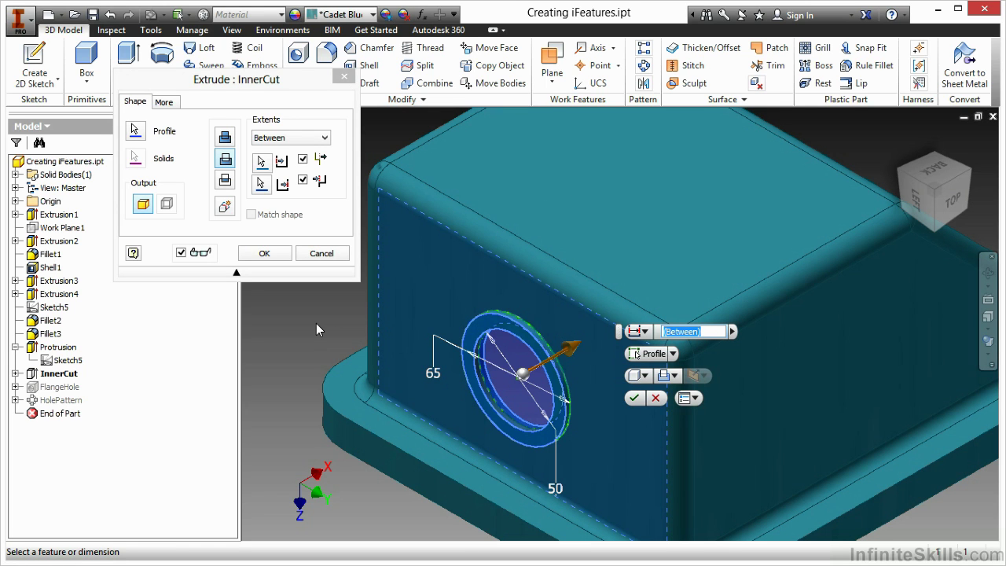
left_click(321, 252)
left_click(15, 374)
double_click(67, 386)
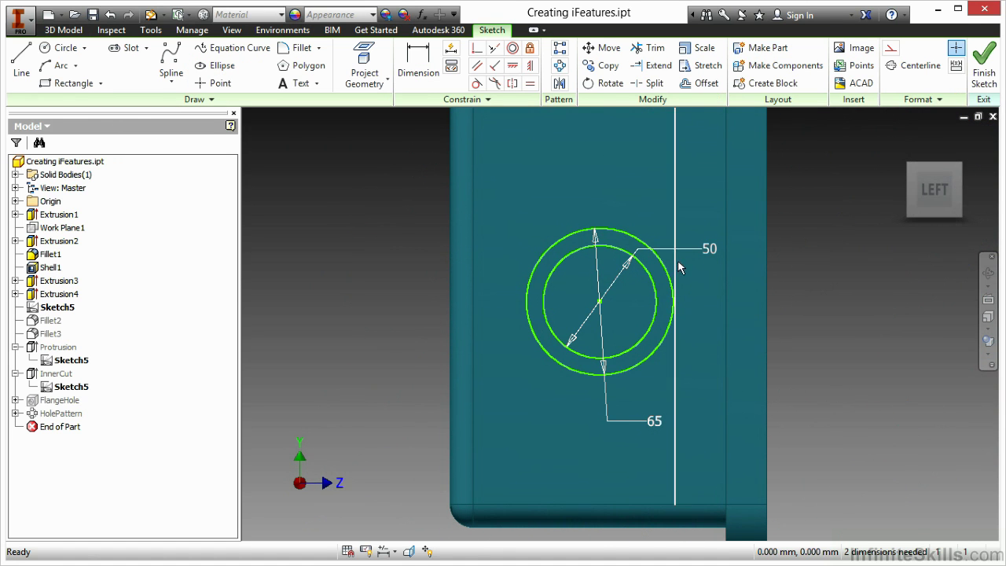
right_click(389, 238)
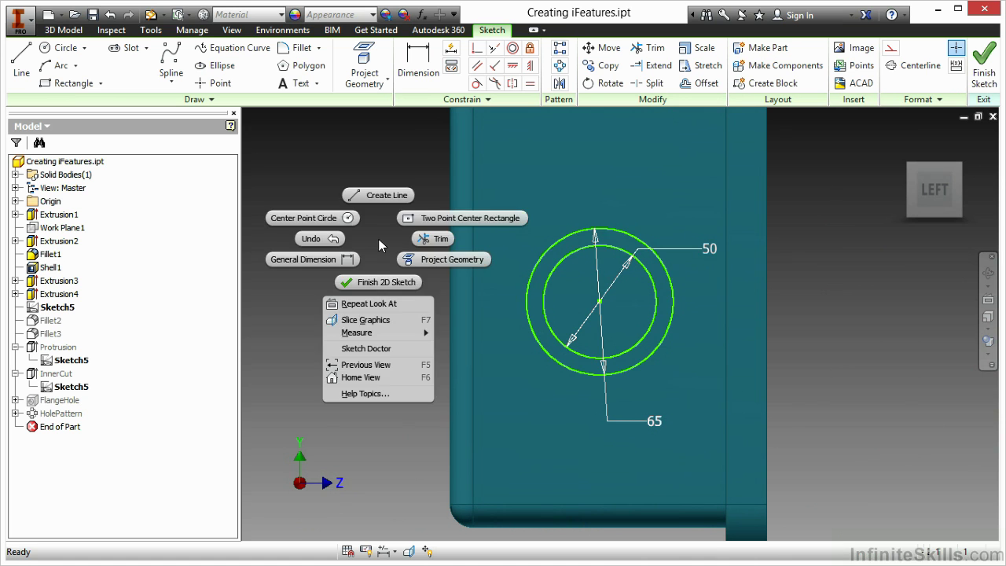
left_click(374, 277)
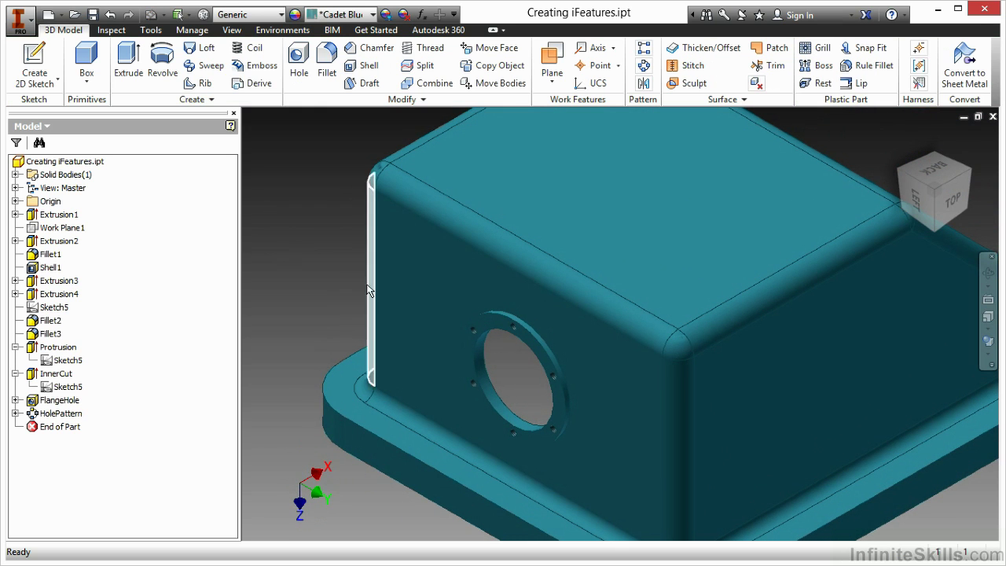
left_click(15, 400)
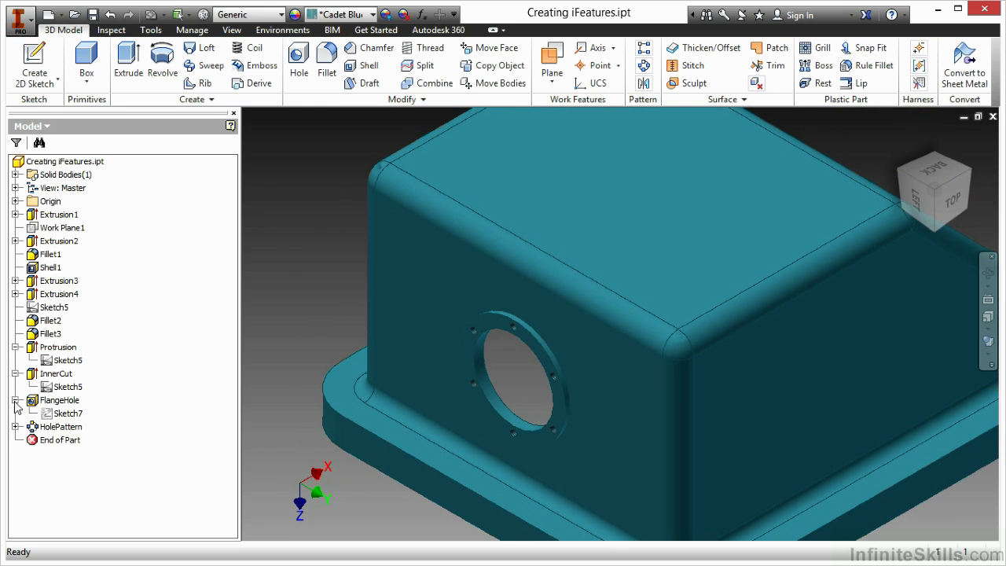
double_click(60, 417)
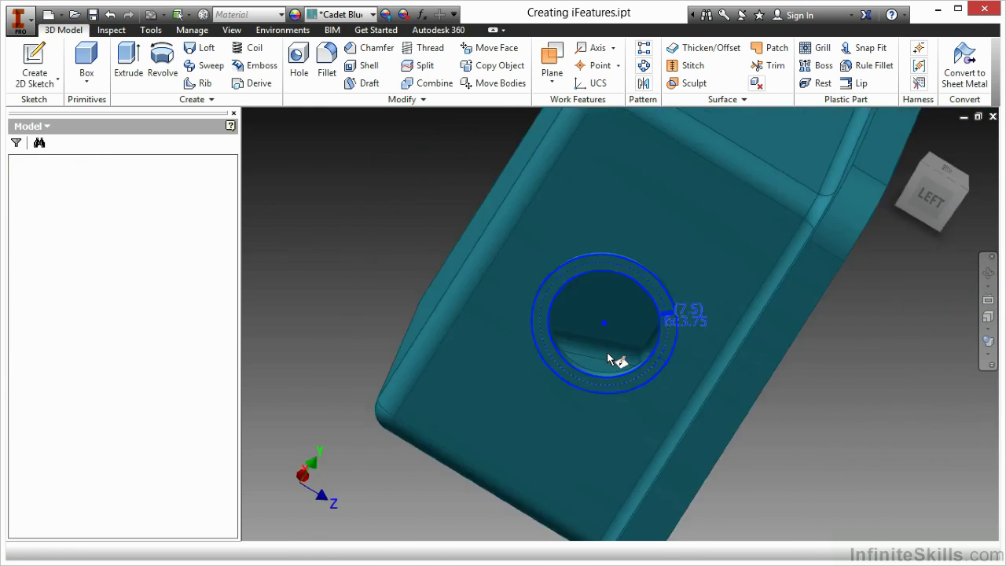
scroll(698, 311, "down", 3)
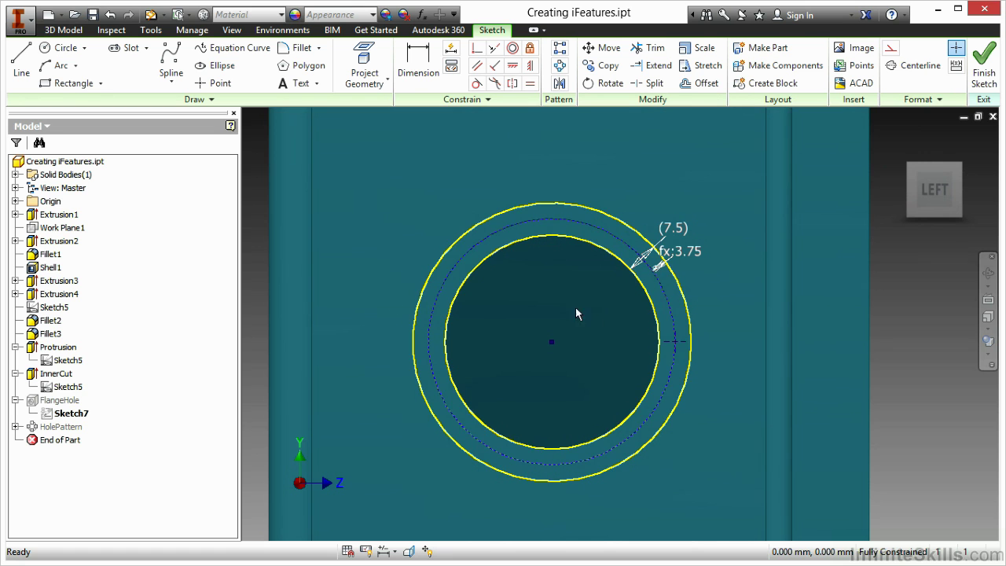
right_click(265, 273)
left_click(259, 312)
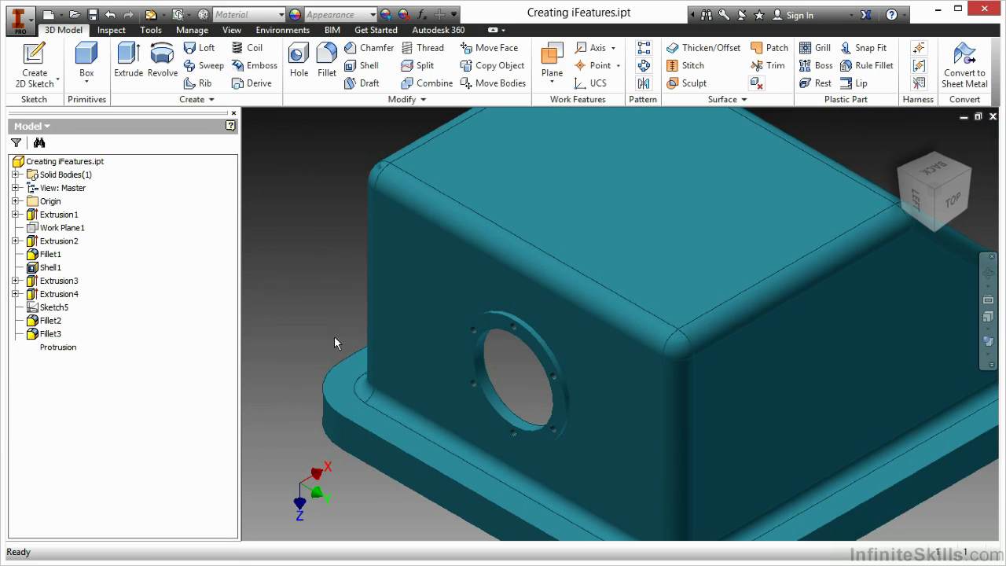
Check FlangeHole's M5x0.8 ANSI Metric thread settings and close them with OK.
double_click(59, 401)
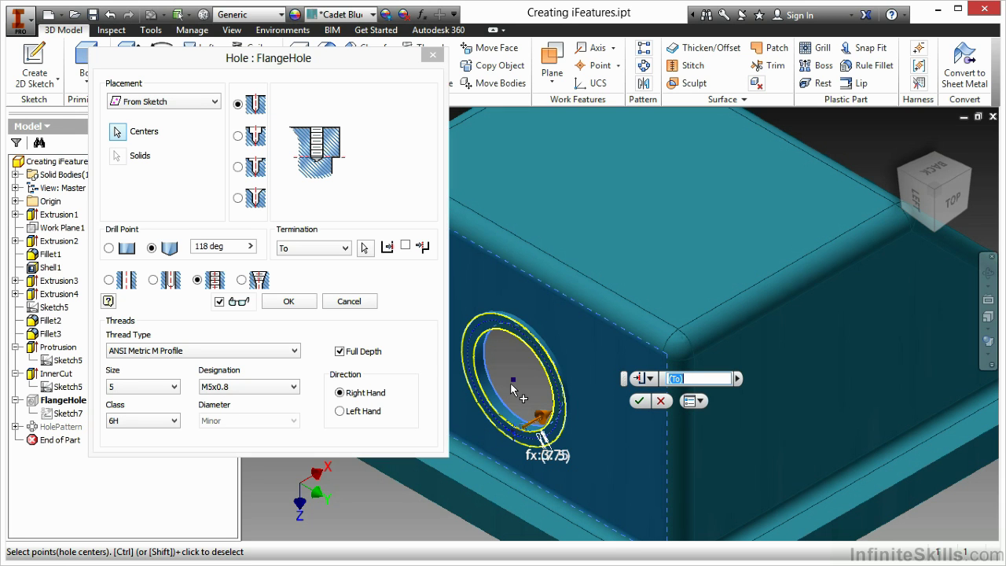
left_click(289, 302)
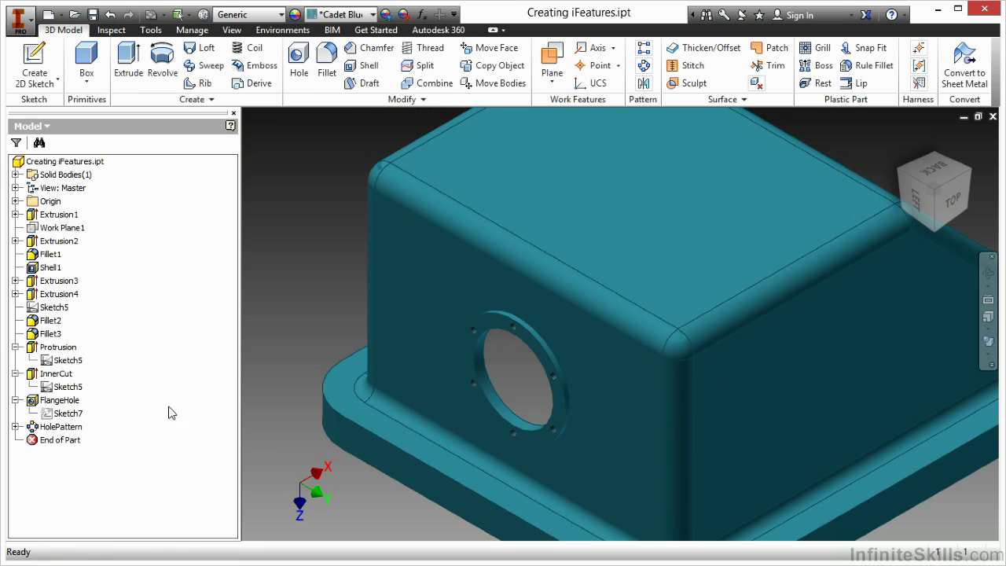
double_click(66, 426)
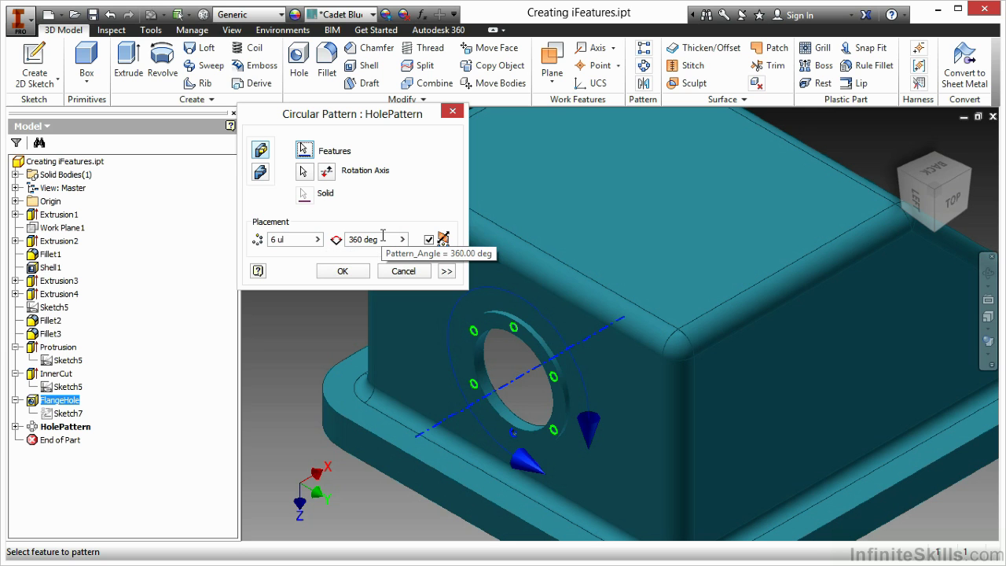
left_click(393, 275)
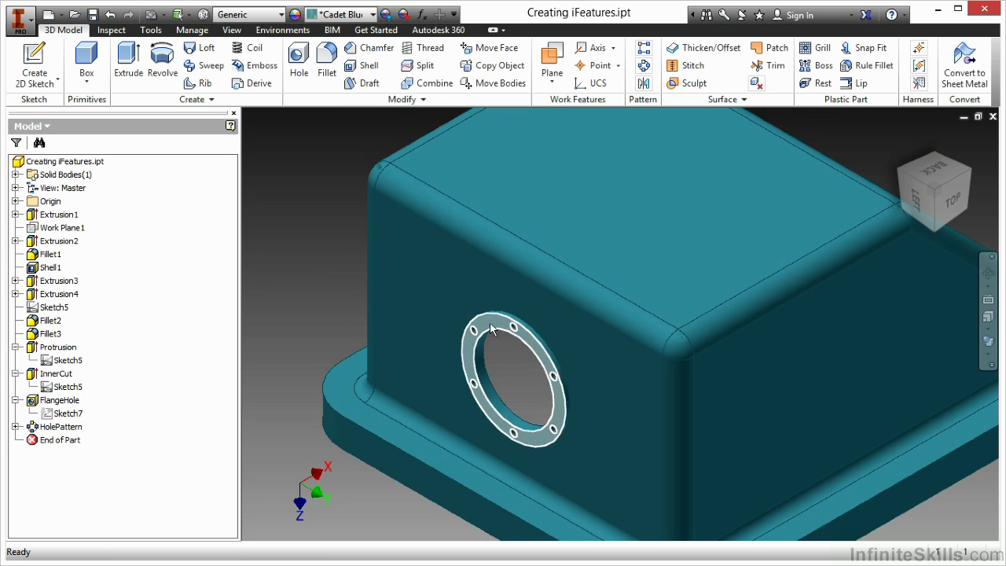
Collapse the InnerCut, FlangeHole and Protrusion browser nodes and switch to the Manage tab.
left_click(16, 373)
left_click(16, 386)
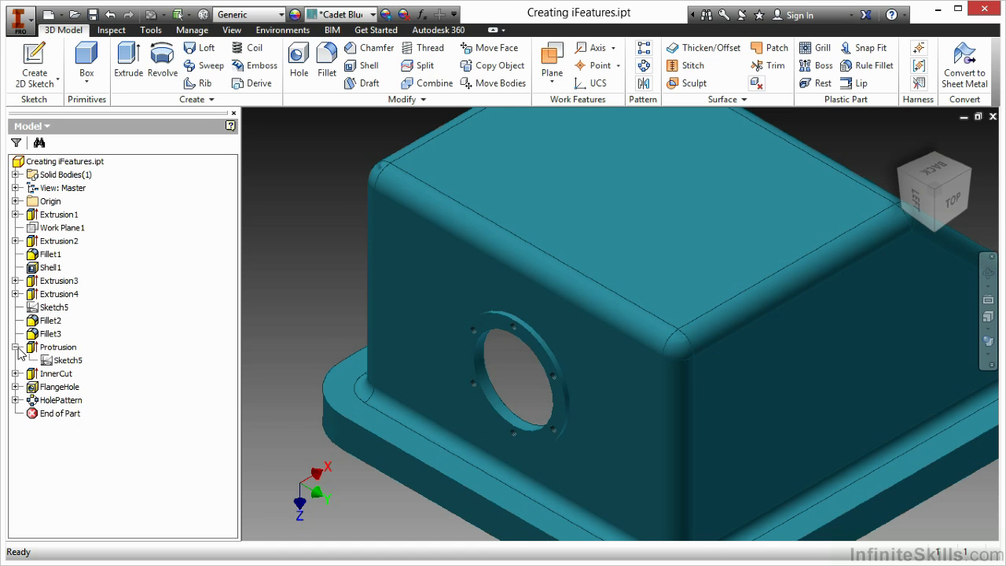
left_click(15, 347)
left_click(58, 346)
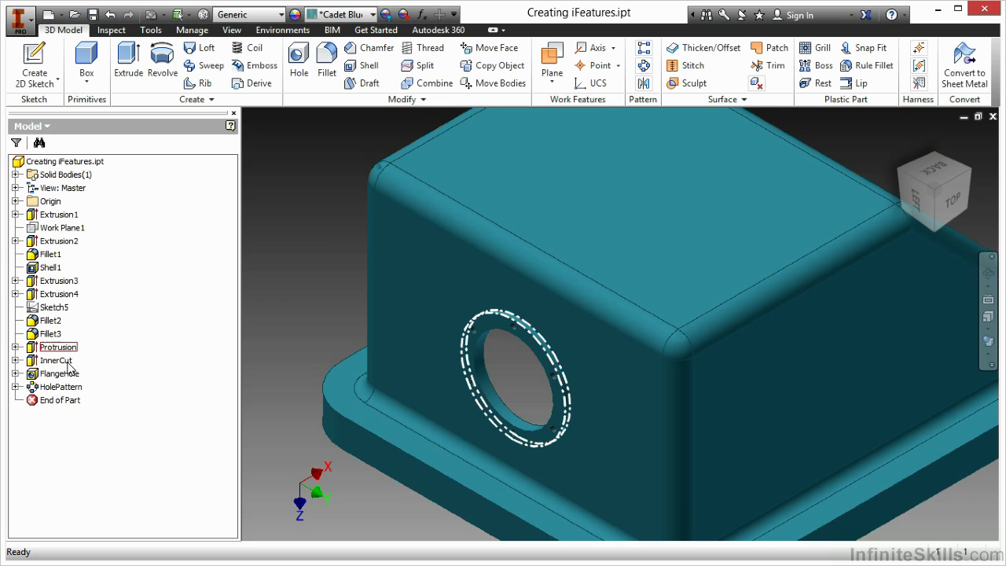
left_click(304, 250)
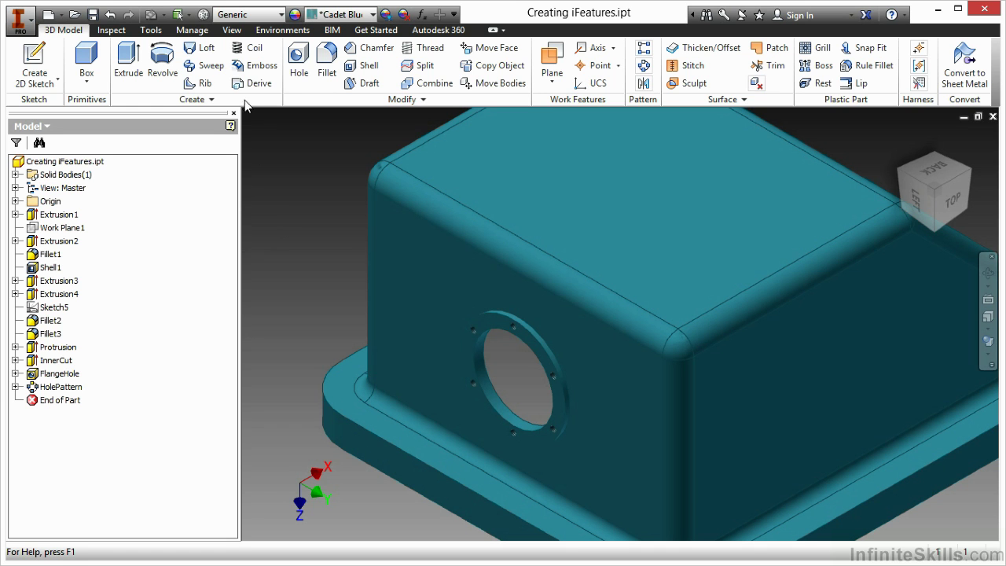
left_click(192, 30)
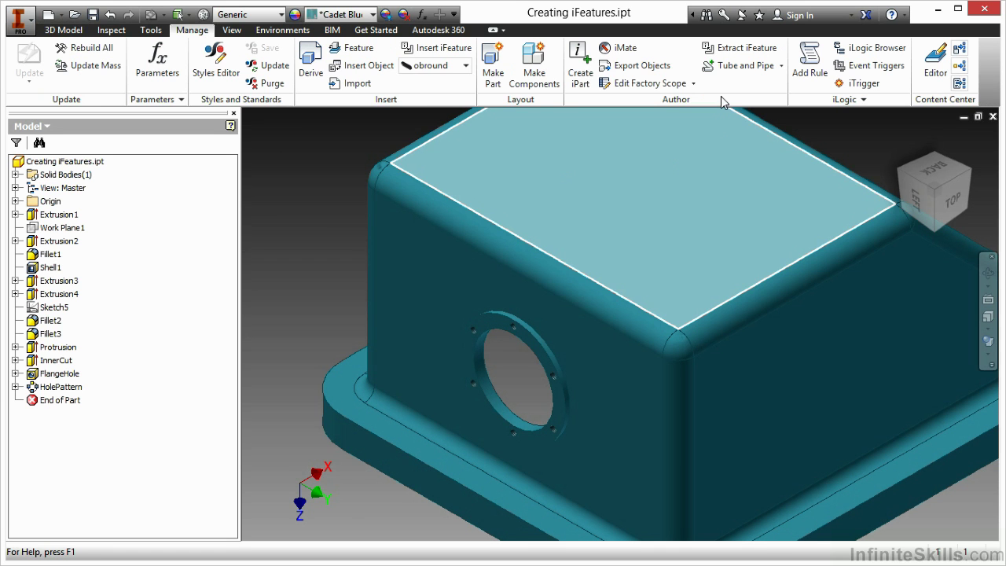
Extract a new iFeature and add Protrusion with its dependent InnerCut, FlangeHole and HolePattern.
left_click(747, 48)
left_click_drag(336, 140, 227, 123)
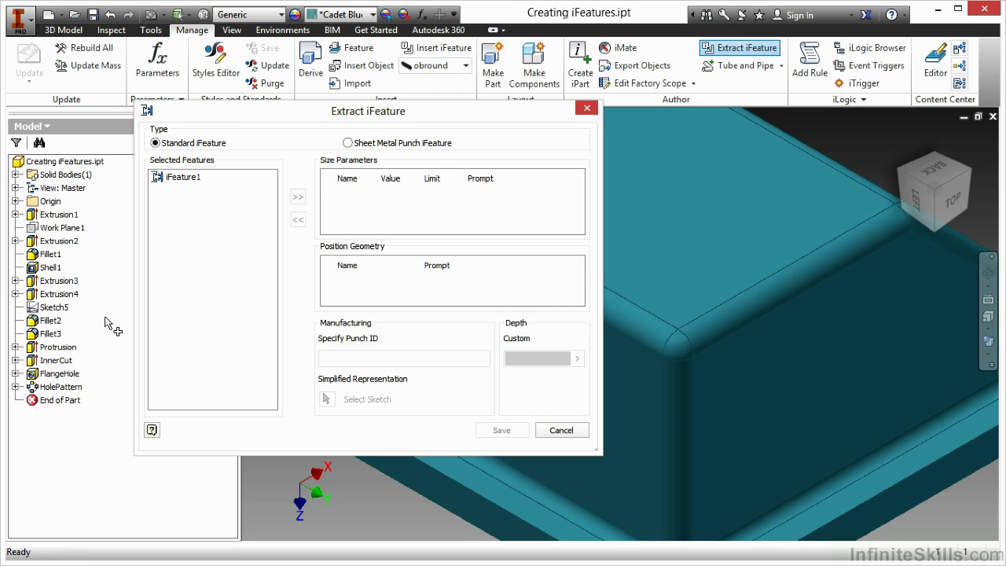
left_click(61, 347)
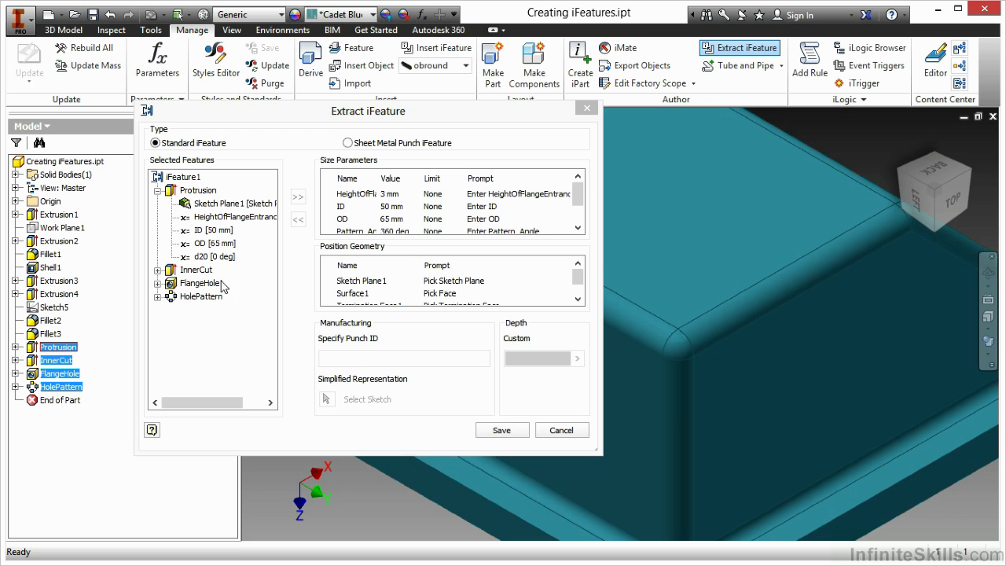
Enlarge the Extract iFeature dialog and change the Pattern_Angle prompt to 'Enter Angle for Hole Circle'.
left_click_drag(292, 454, 292, 514)
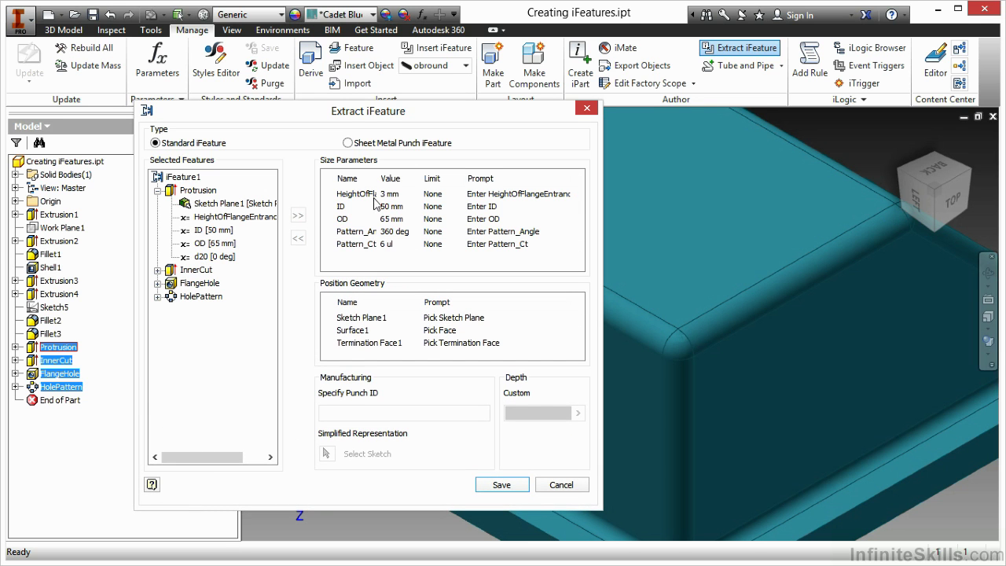
left_click_drag(378, 178, 402, 179)
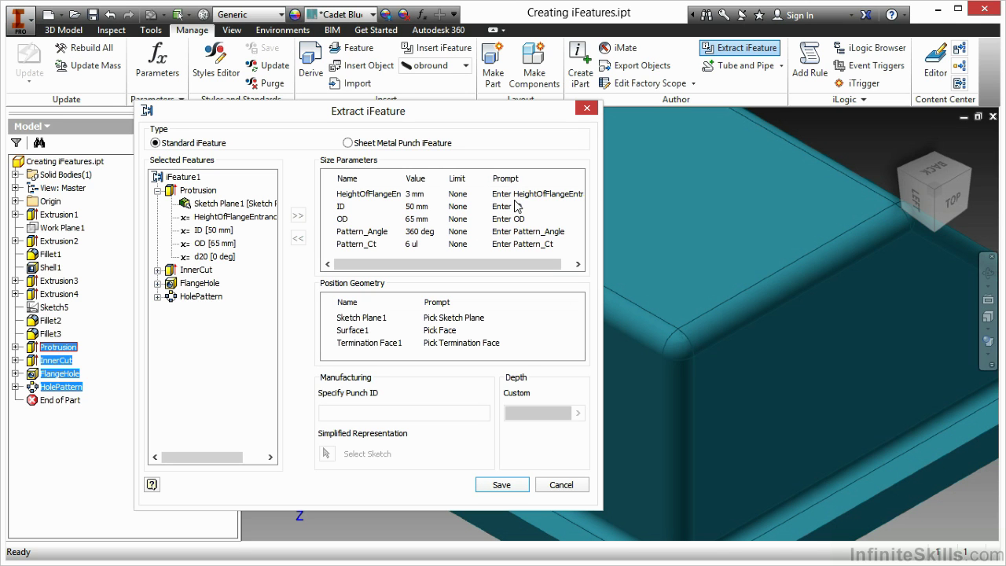
left_click(544, 232)
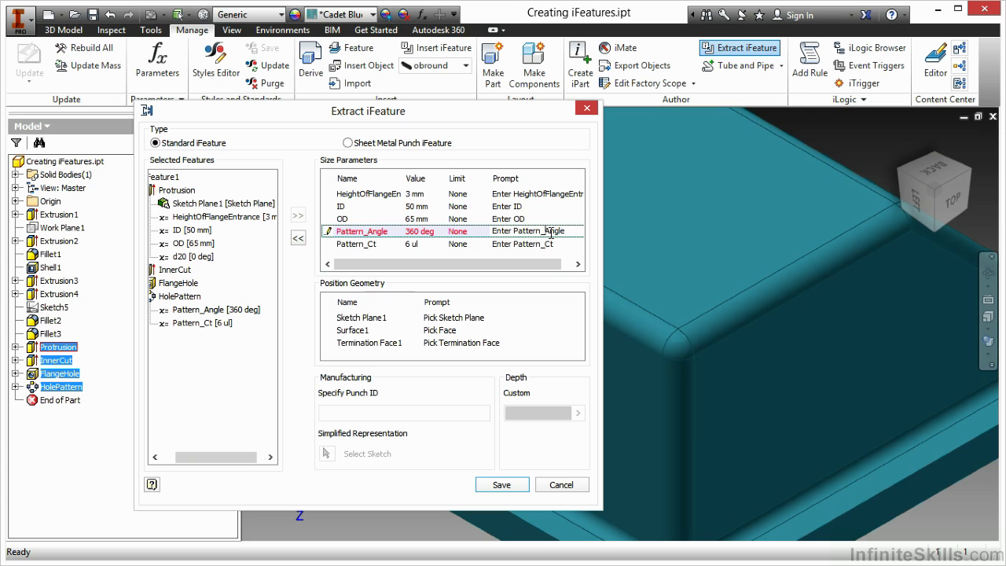
key("BackSpace")
key("BackSpace")
key("BackSpace")
key("BackSpace")
key("BackSpace")
key("BackSpace")
key("BackSpace")
key("BackSpace")
key("End")
type("for Hole Circle")
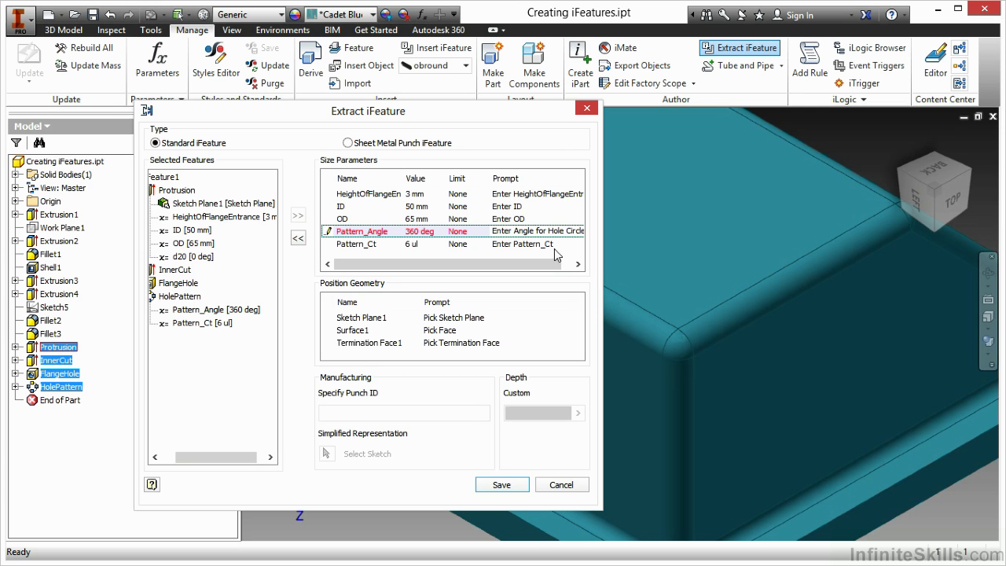
Set the Pattern_Ct prompt to 'Enter Number of Holes' and the height prompt to 'Enter Flange Height'.
double_click(543, 245)
type("Enter Number")
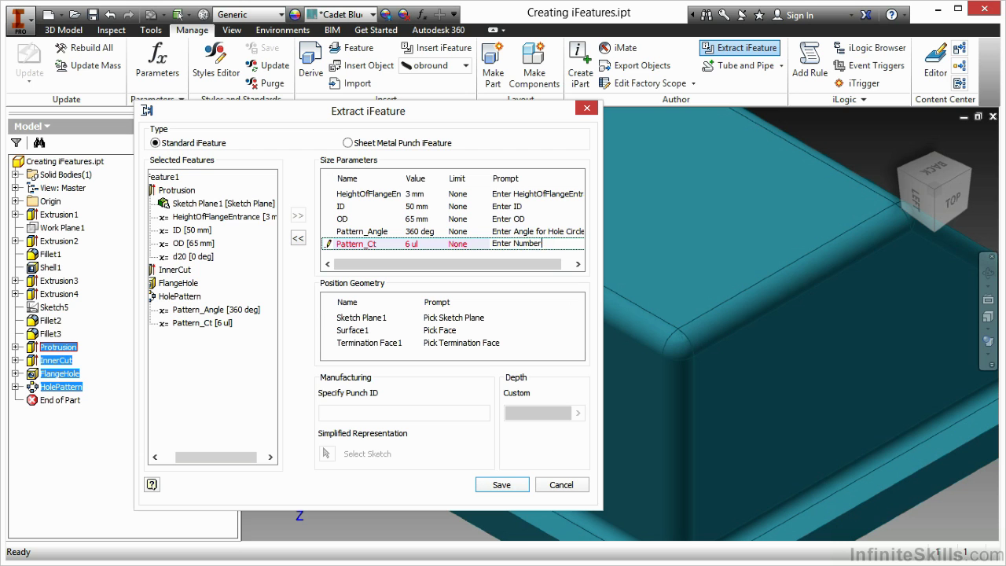
type(" of Holes")
double_click(522, 218)
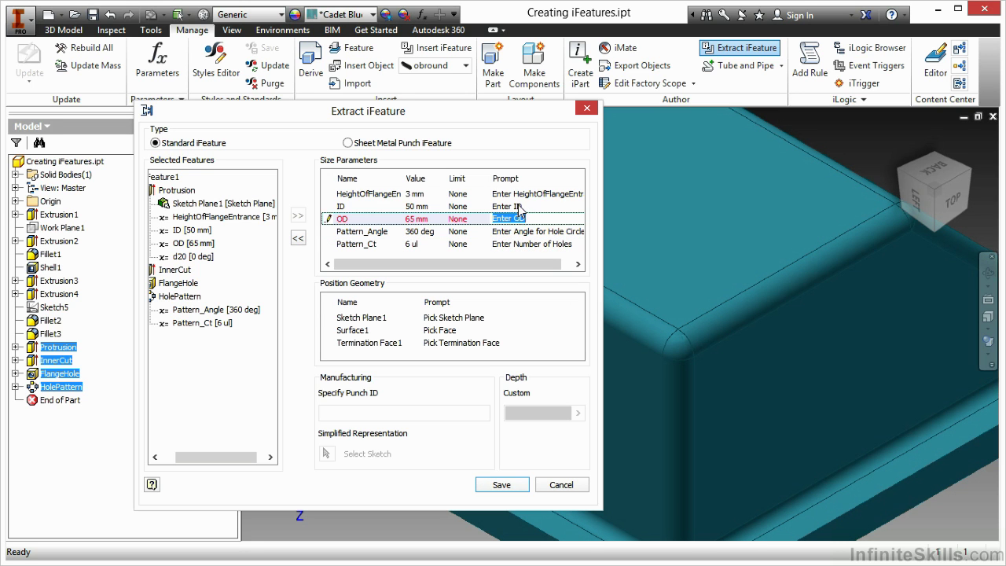
double_click(524, 193)
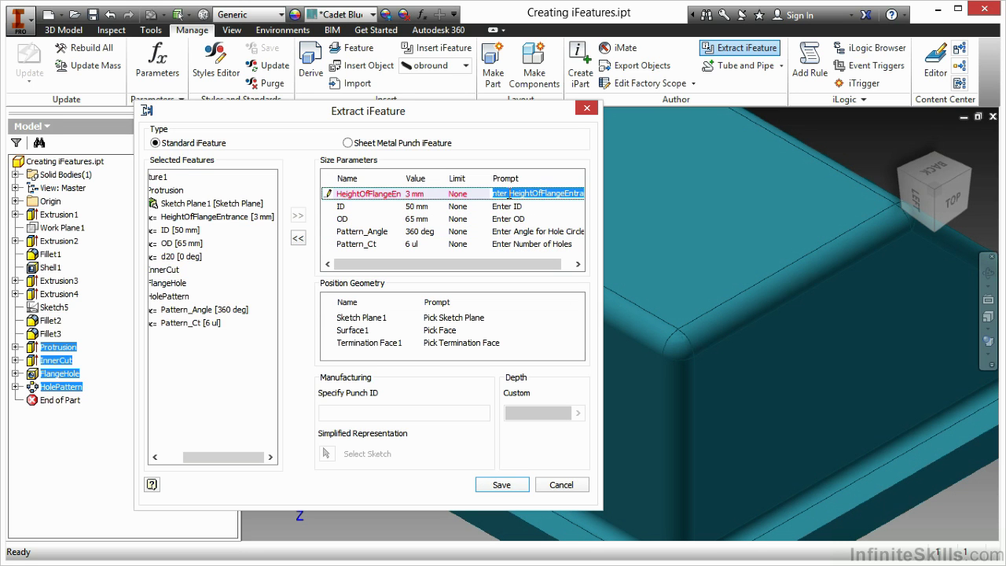
type("Enter Face")
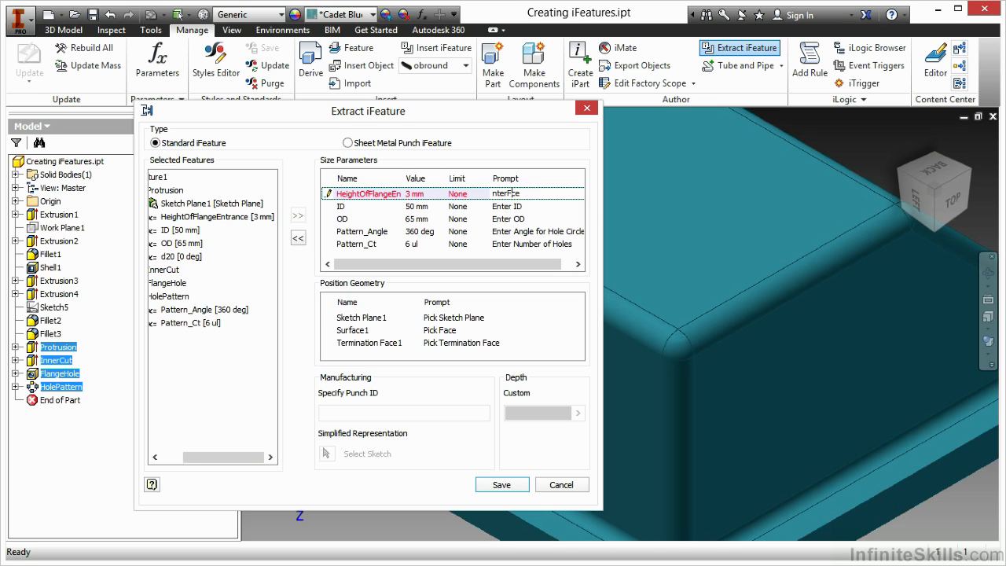
type("lange Height")
left_click(513, 260)
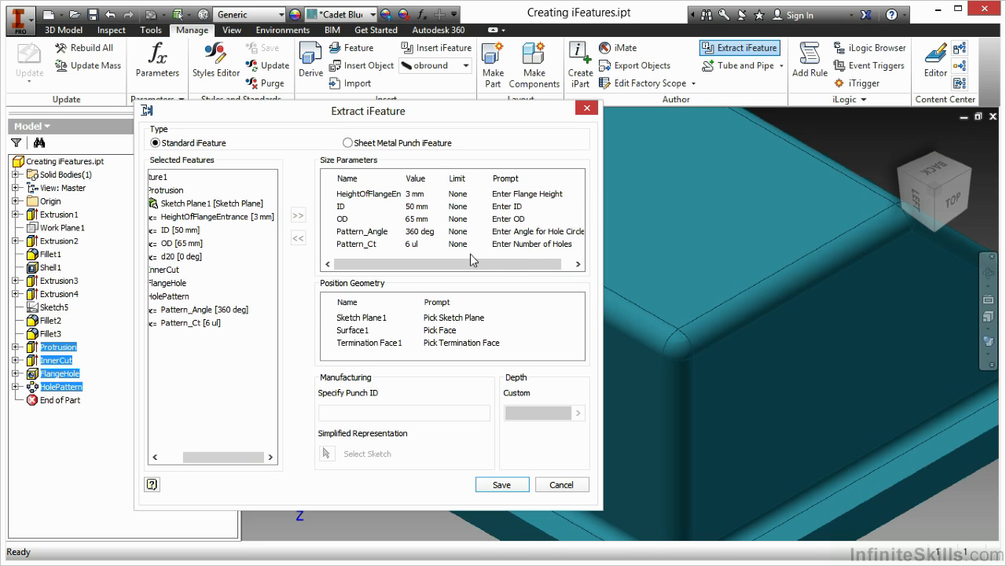
left_click(464, 197)
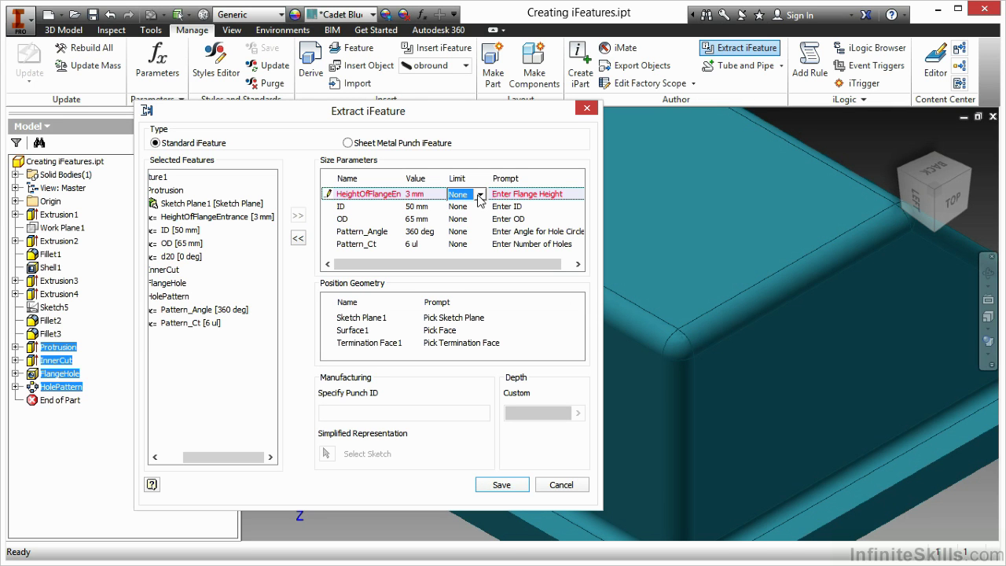
Limit HeightOfFlangeEntrance to a list of 3, 5 and 7 mm with 3 mm default.
left_click(480, 196)
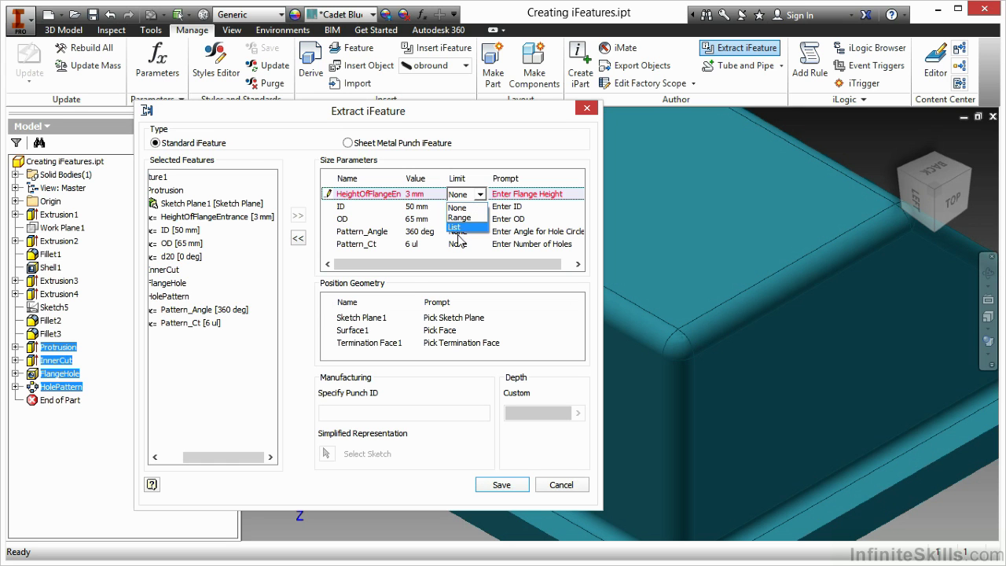
left_click(456, 227)
left_click(325, 187)
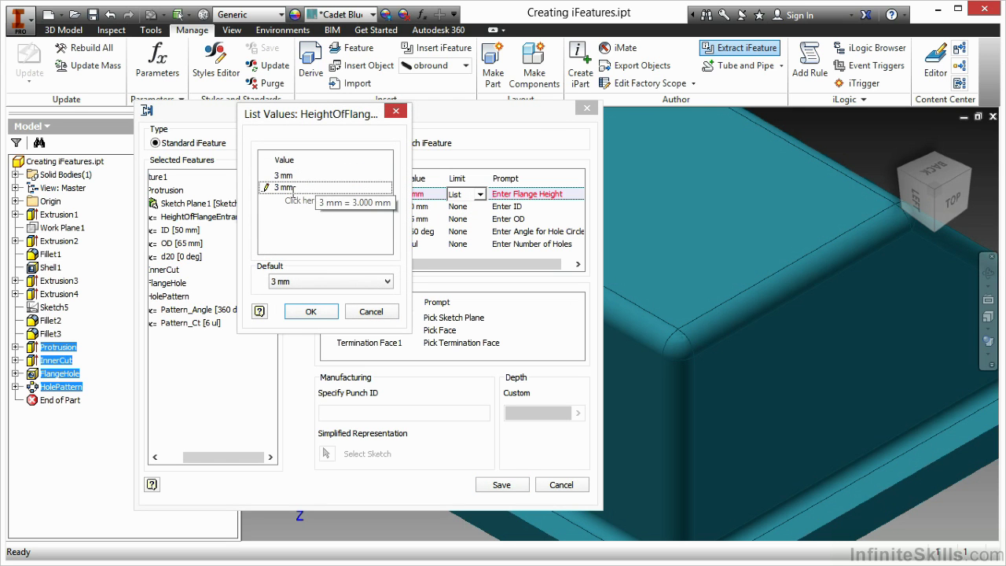
type("5")
left_click(330, 200)
type("7")
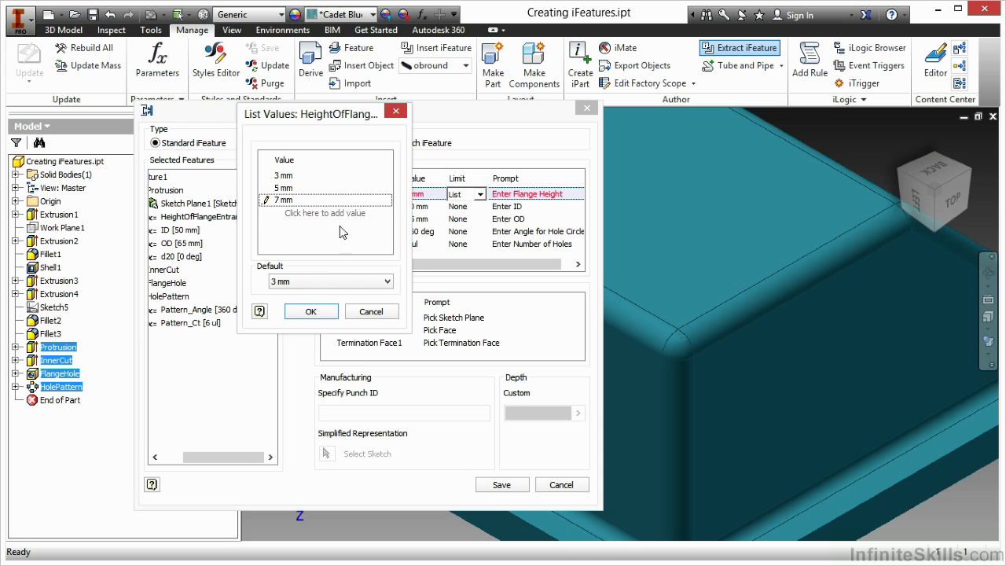
left_click(330, 250)
left_click(310, 282)
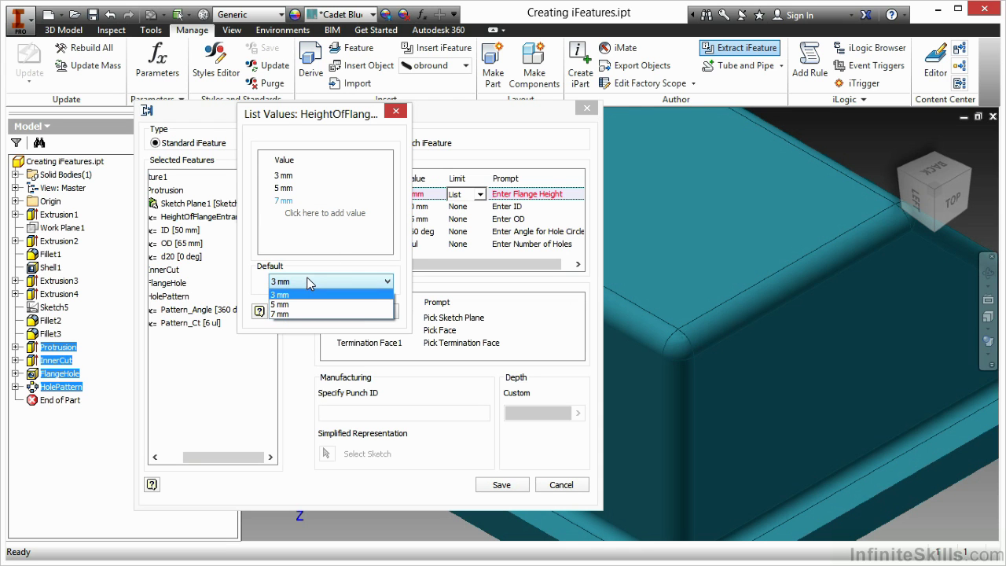
left_click(308, 283)
left_click(322, 313)
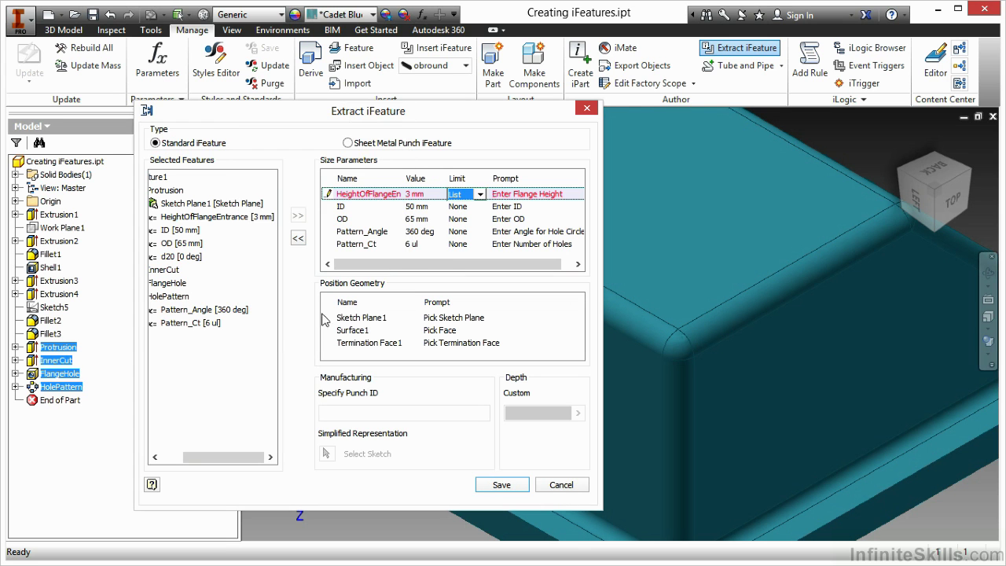
Restrict ID to an inclusive range of 40 to 60 mm.
left_click(462, 207)
left_click(464, 220)
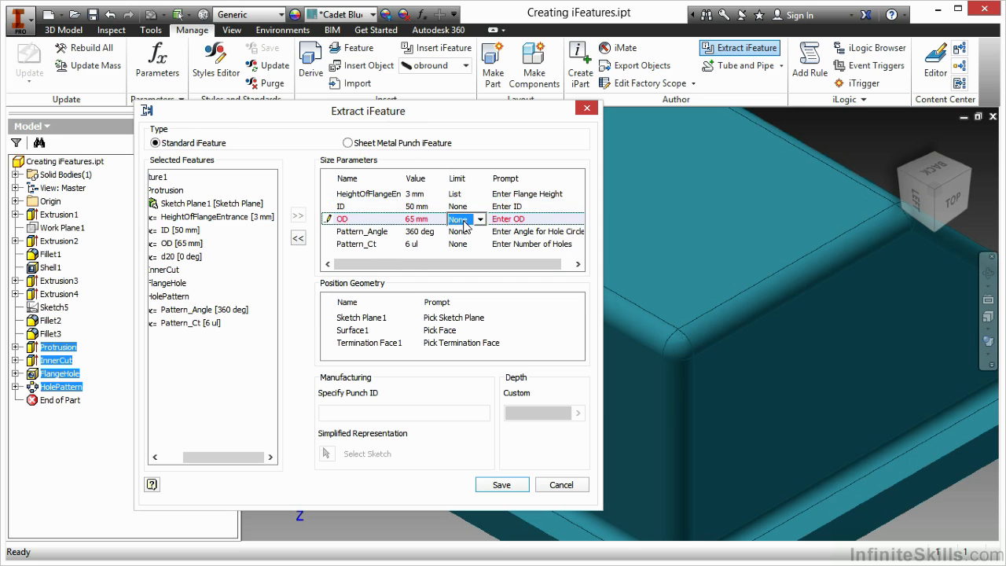
left_click(463, 207)
left_click(479, 207)
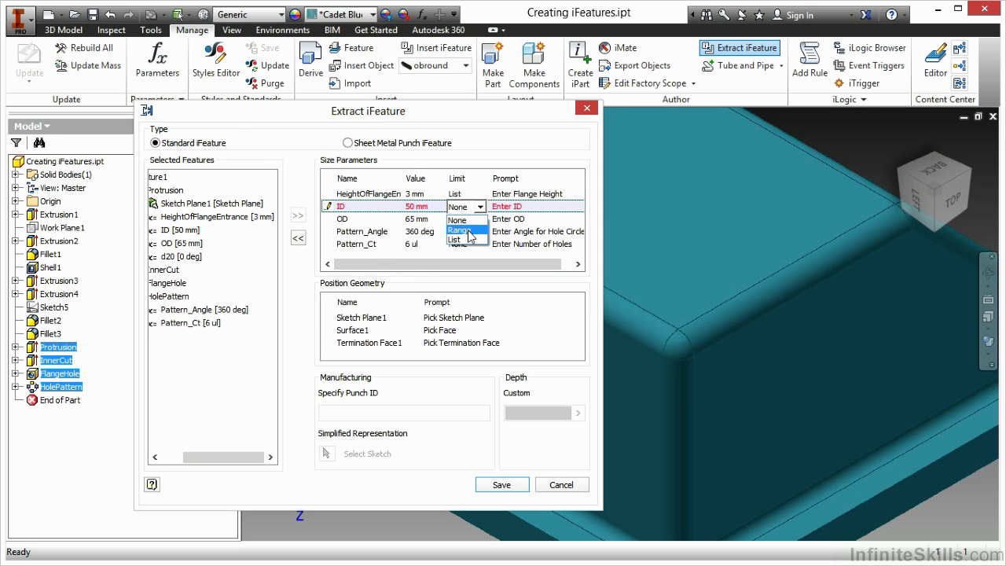
left_click(470, 230)
left_click(346, 161)
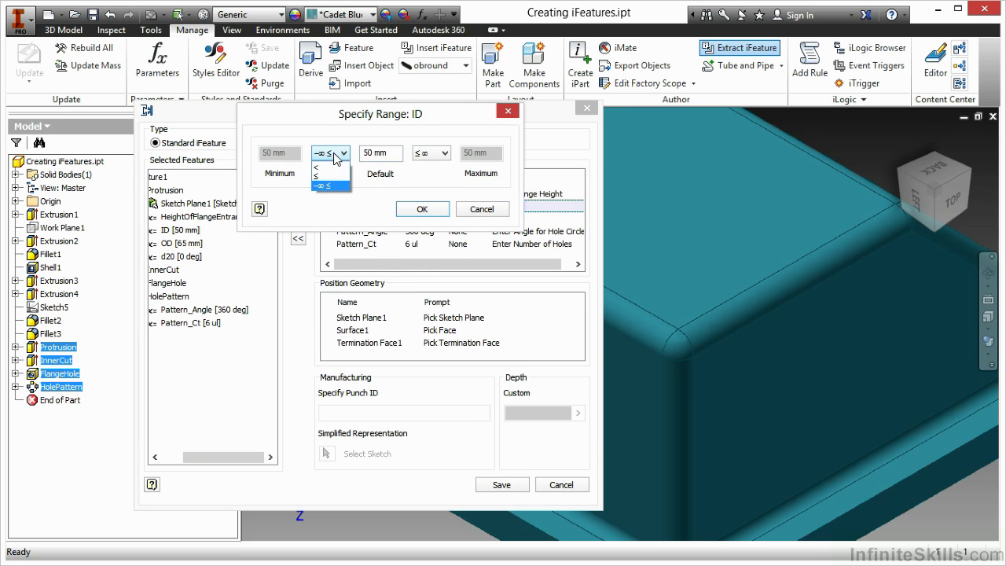
left_click(329, 181)
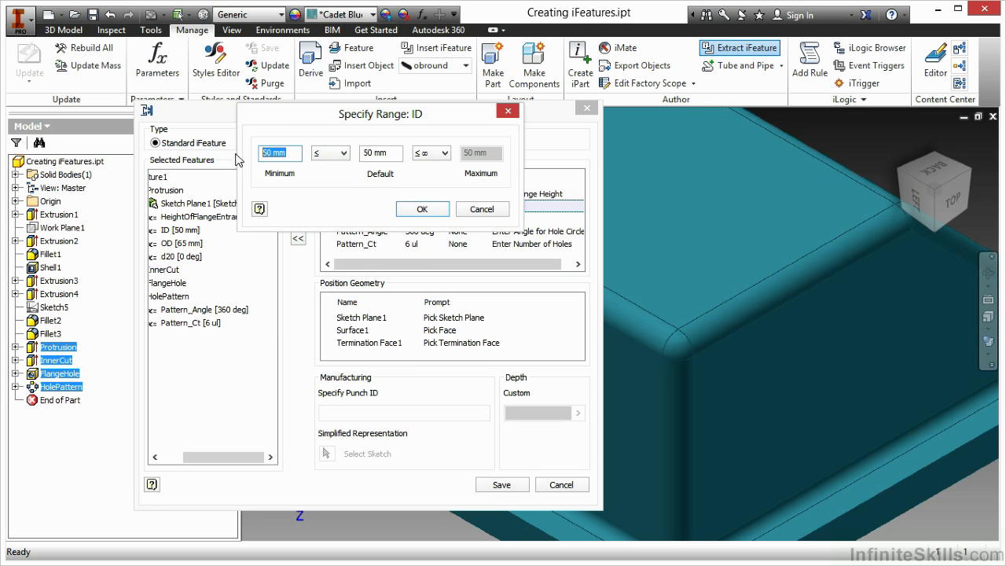
type("40")
left_click(432, 154)
left_click(429, 177)
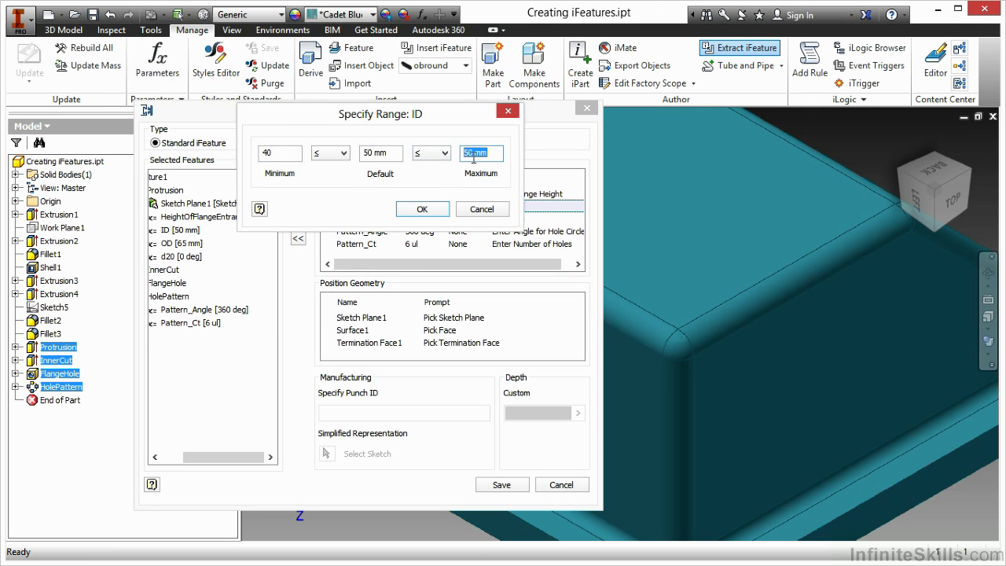
type("60")
left_click(422, 209)
Restrict OD to an inclusive range of 50 to 75 mm.
left_click(465, 219)
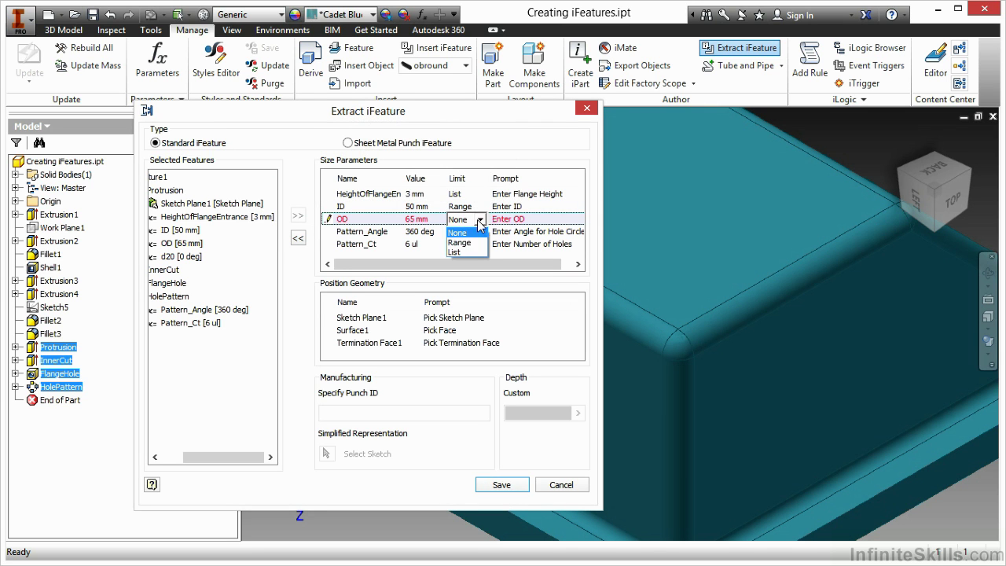
left_click(470, 243)
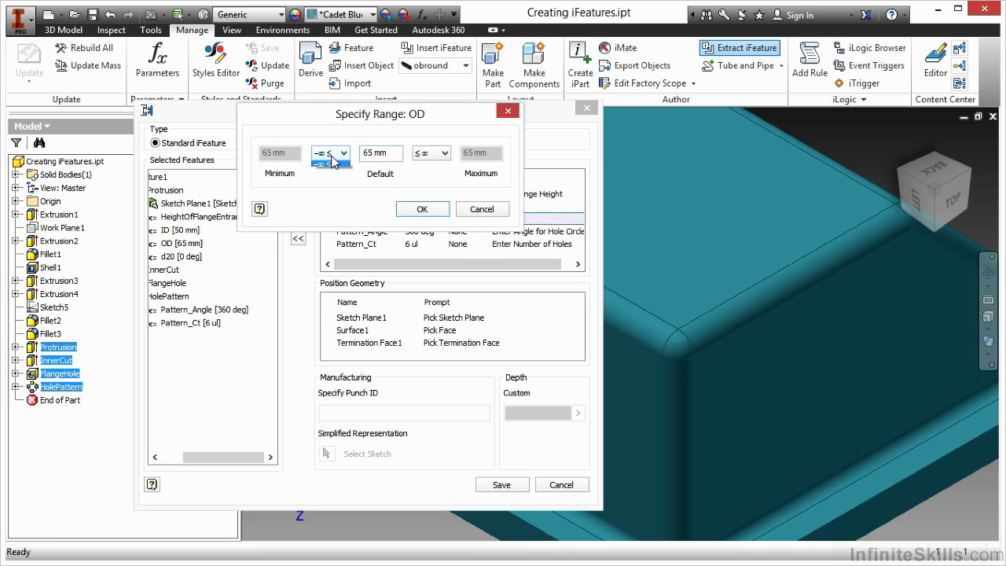
left_click(332, 154)
left_click(326, 176)
type("50")
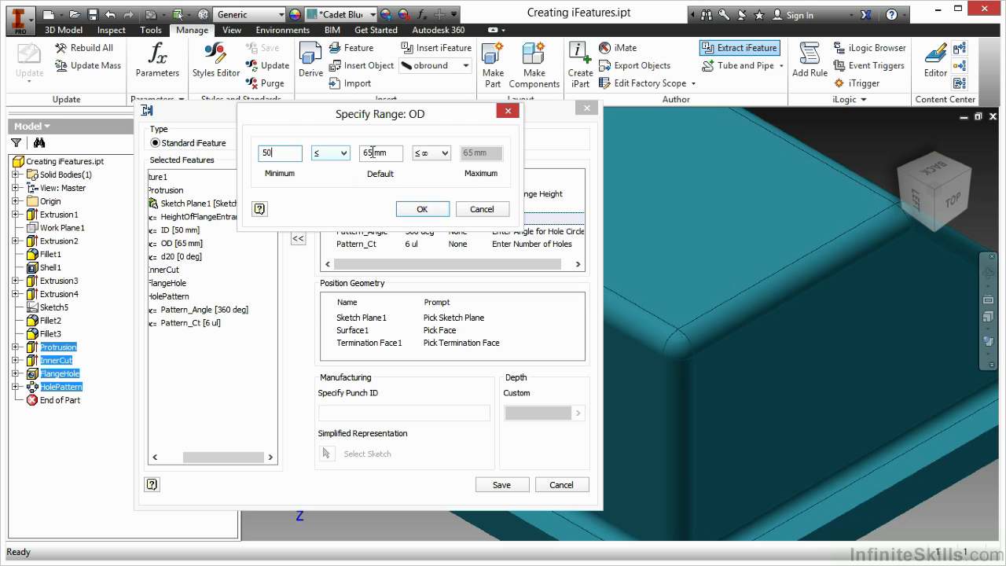
left_click(432, 154)
left_click(421, 174)
type("75")
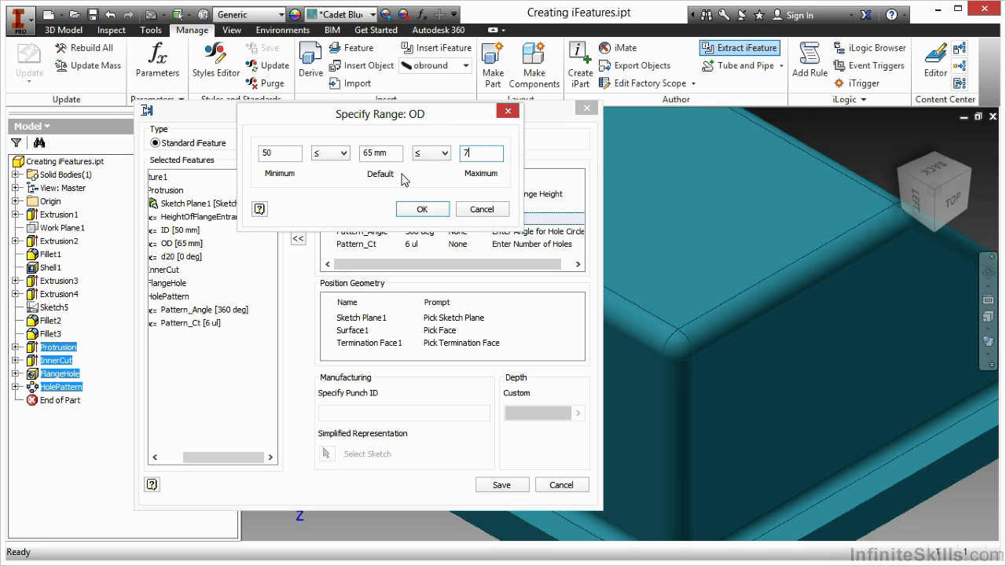
left_click(425, 209)
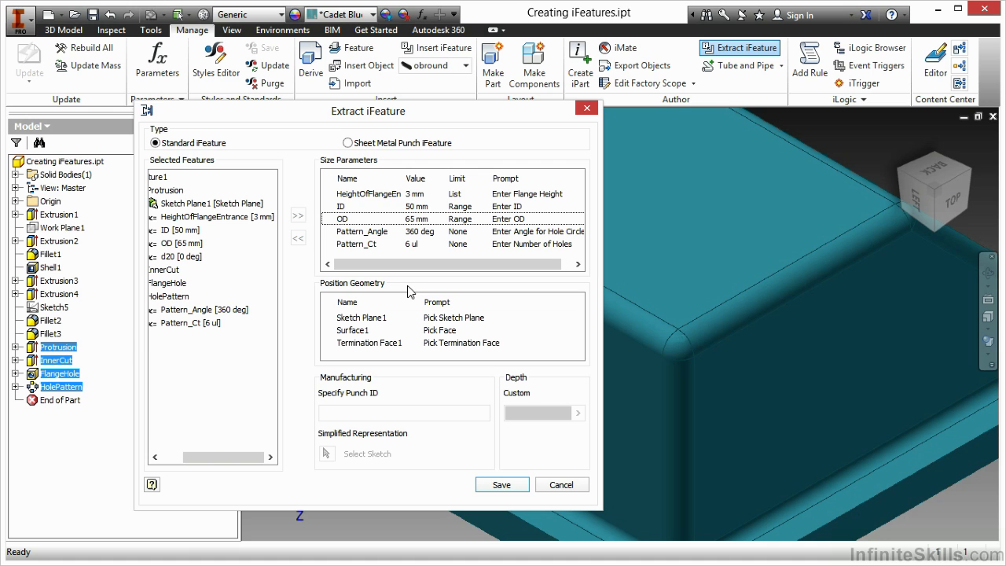
Give Pattern_Ct an inclusive range limit of 4 to 8.
left_click(459, 245)
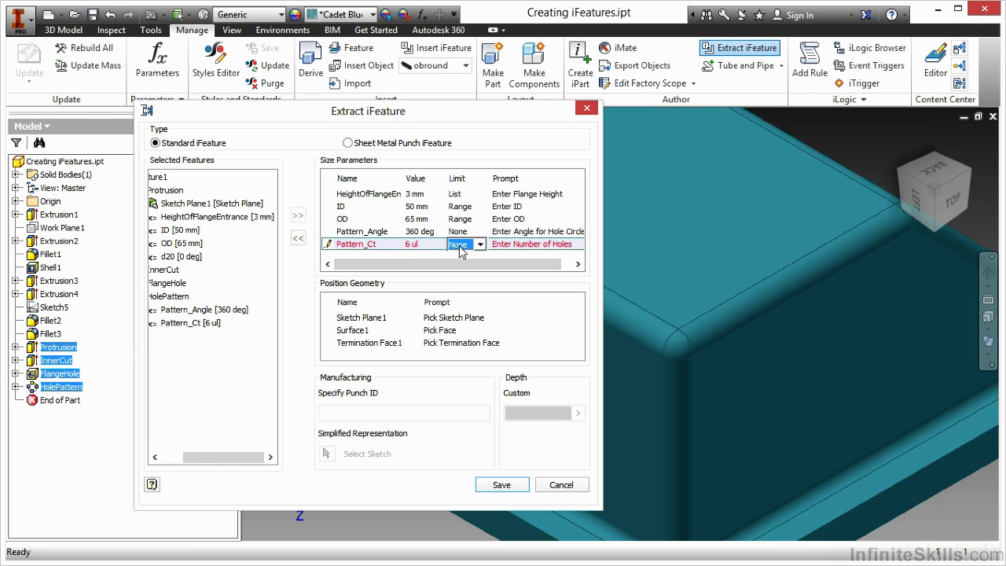
left_click(459, 245)
left_click(464, 268)
left_click(342, 153)
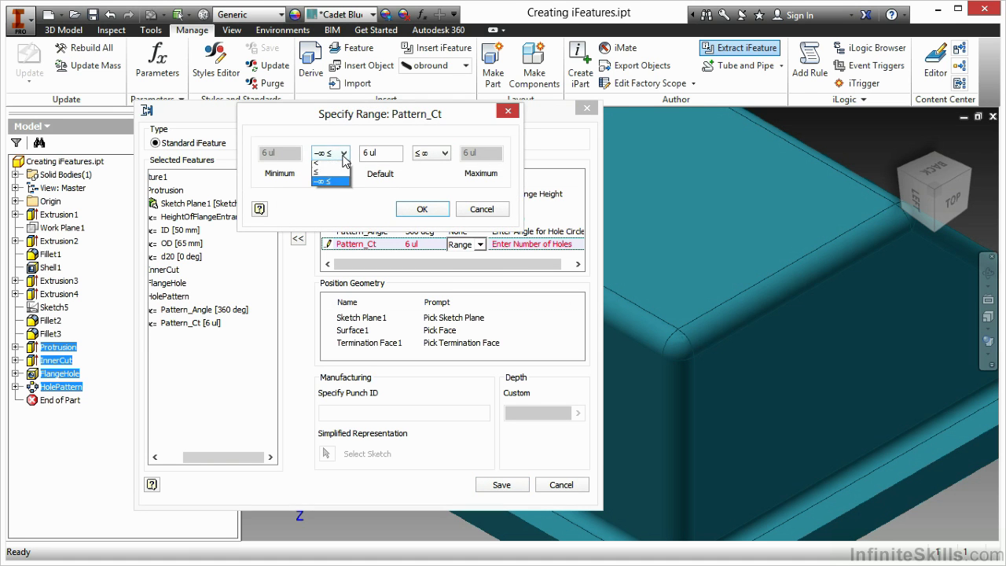
left_click(318, 172)
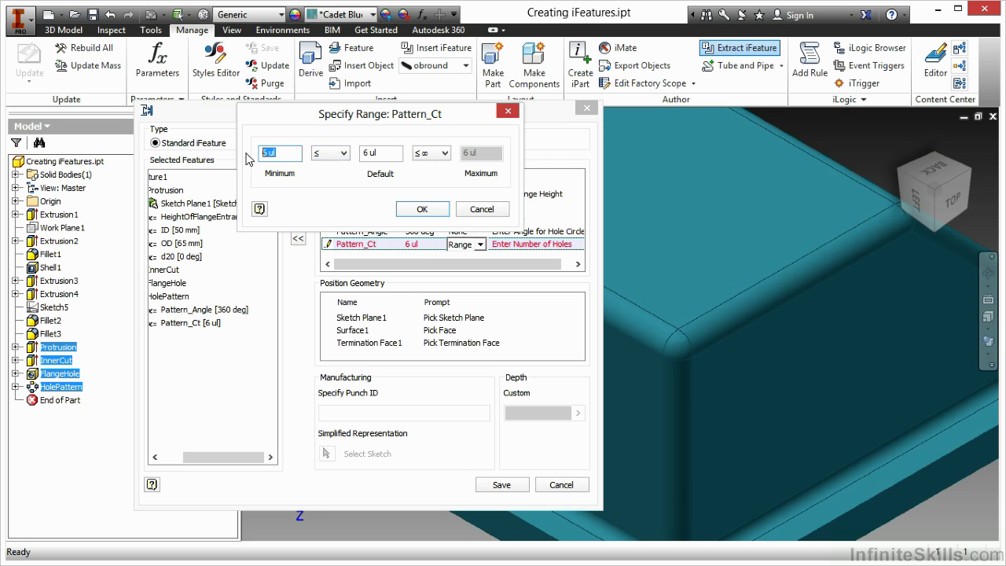
type("4")
left_click(439, 155)
left_click(431, 176)
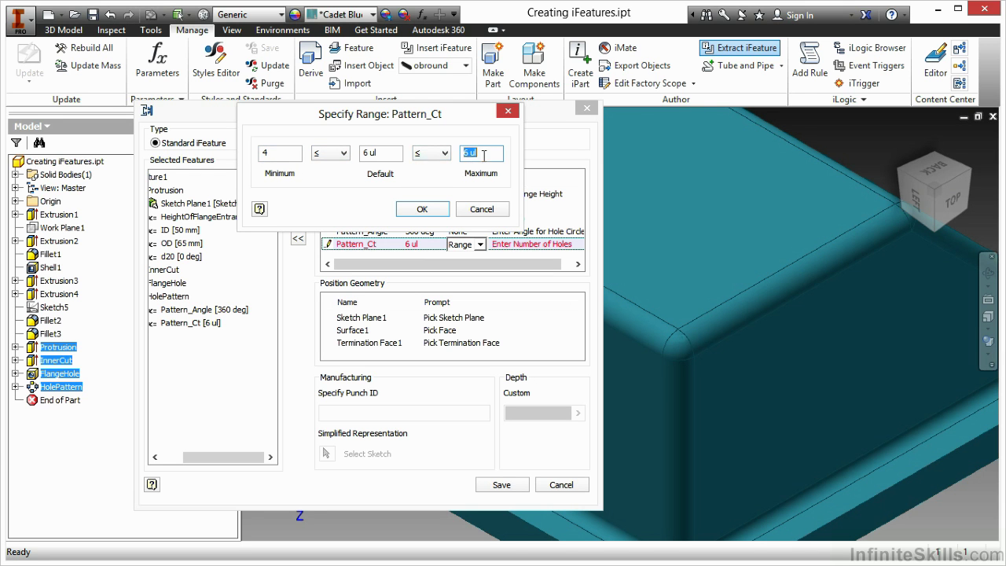
type("8")
left_click(429, 211)
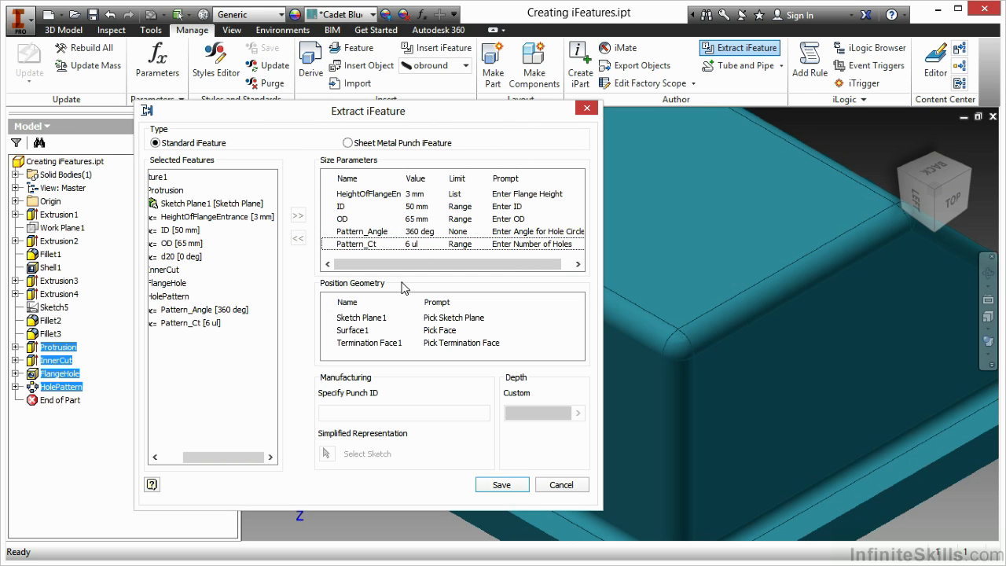
Set the Sketch Plane1 position geometry prompt to 'Pick Entrance Face'.
double_click(386, 318)
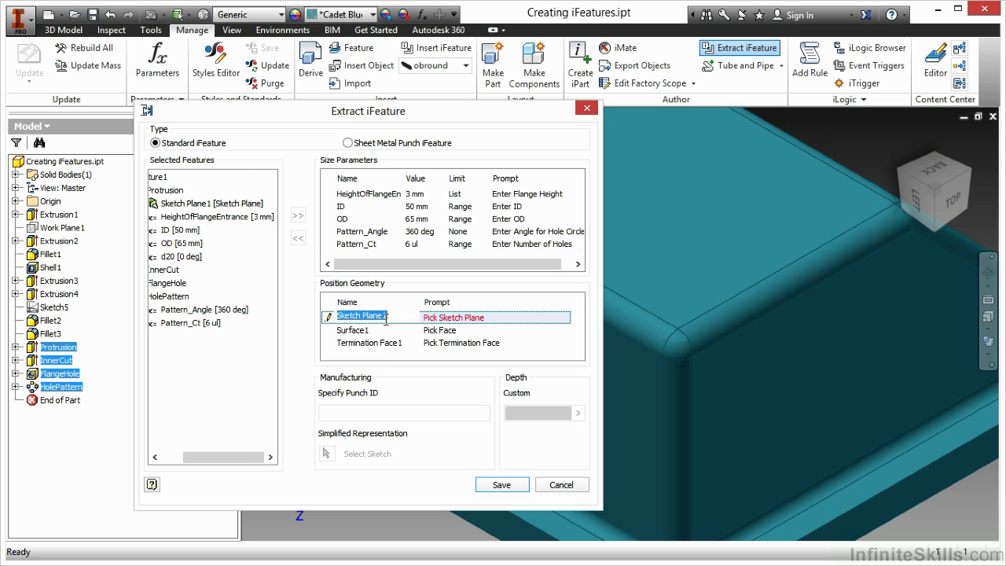
left_click(387, 330)
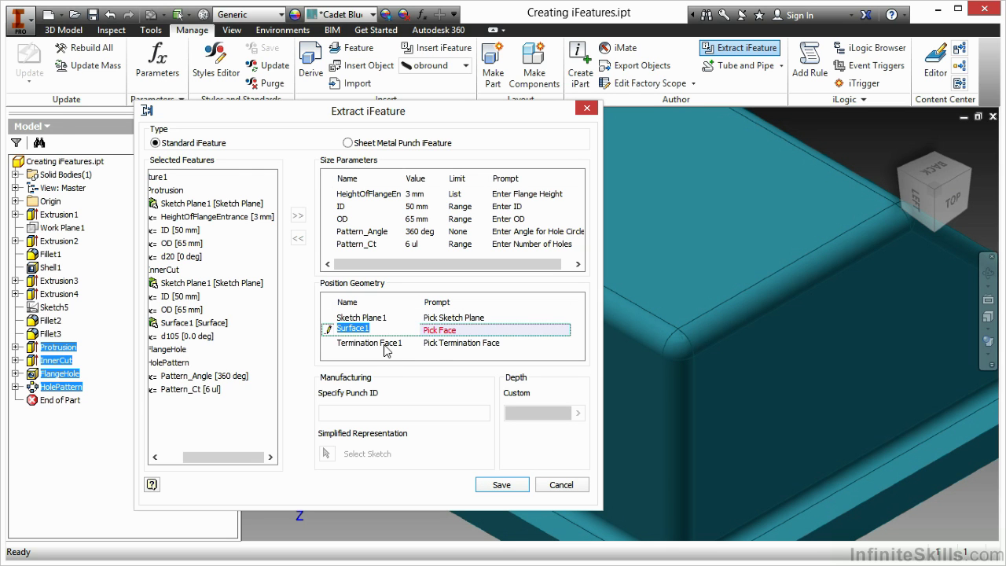
double_click(388, 343)
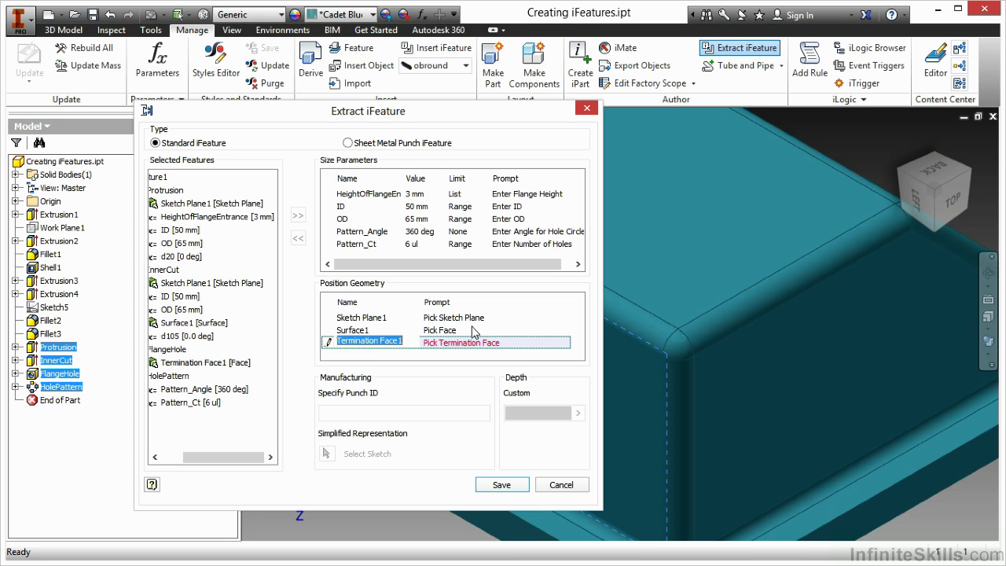
left_click(448, 317)
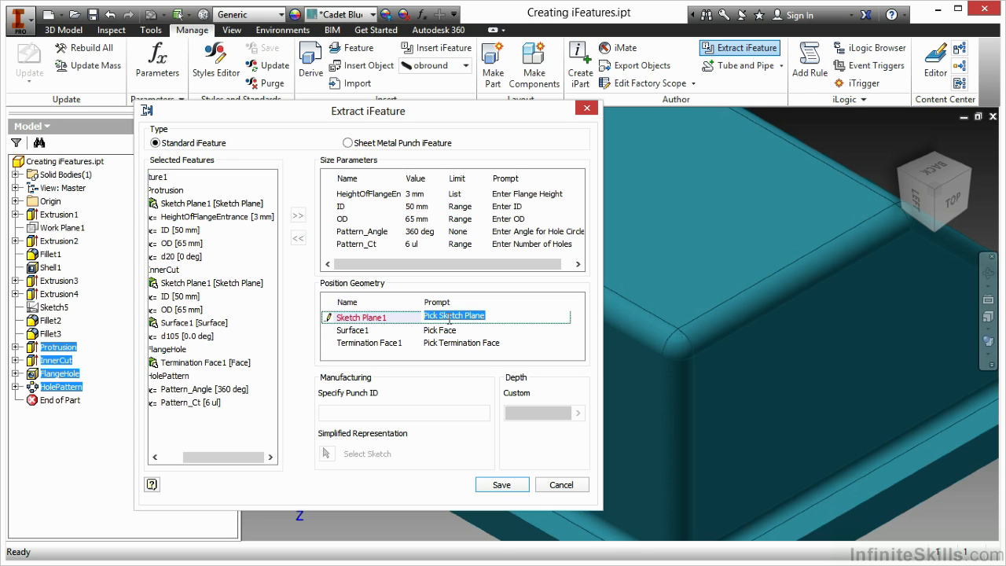
type("Pick Entrance Face")
Set the Surface1 and Termination Face1 prompts to 'Pick Inner Face'.
left_click(459, 330)
type("Pick ")
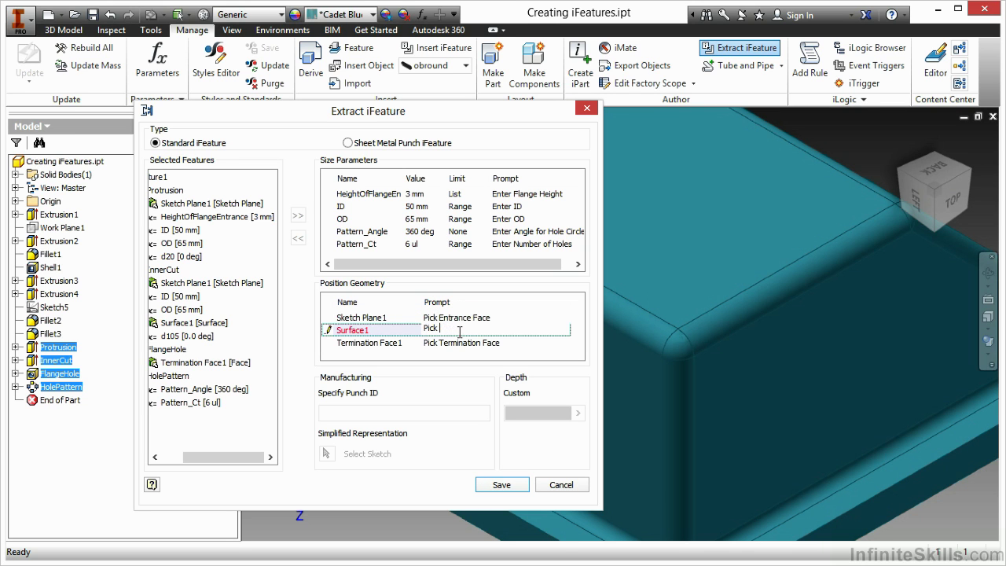
type("Inner Face")
left_click(472, 343)
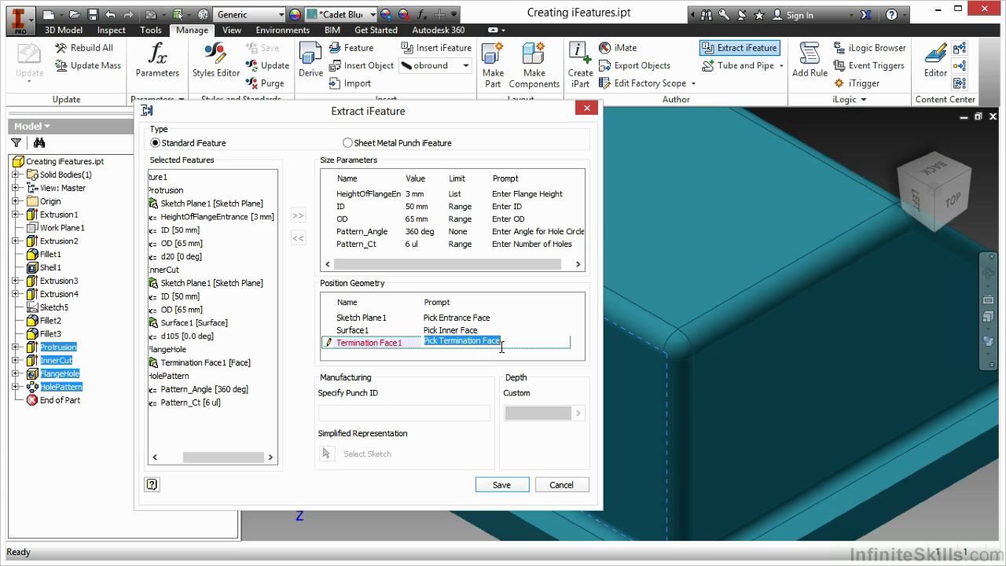
left_click_drag(506, 340, 441, 340)
type("Inner Fa")
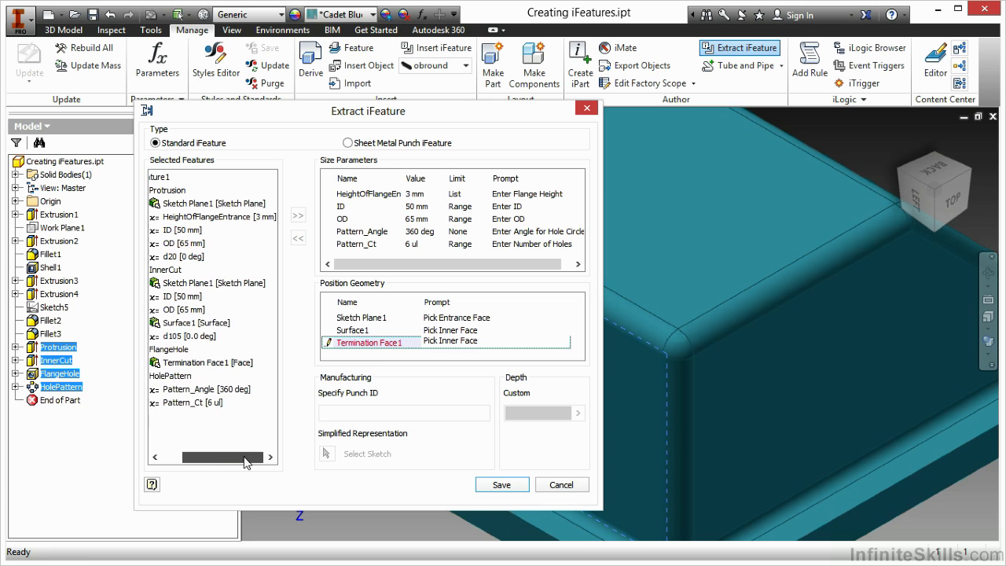
left_click_drag(228, 461, 207, 460)
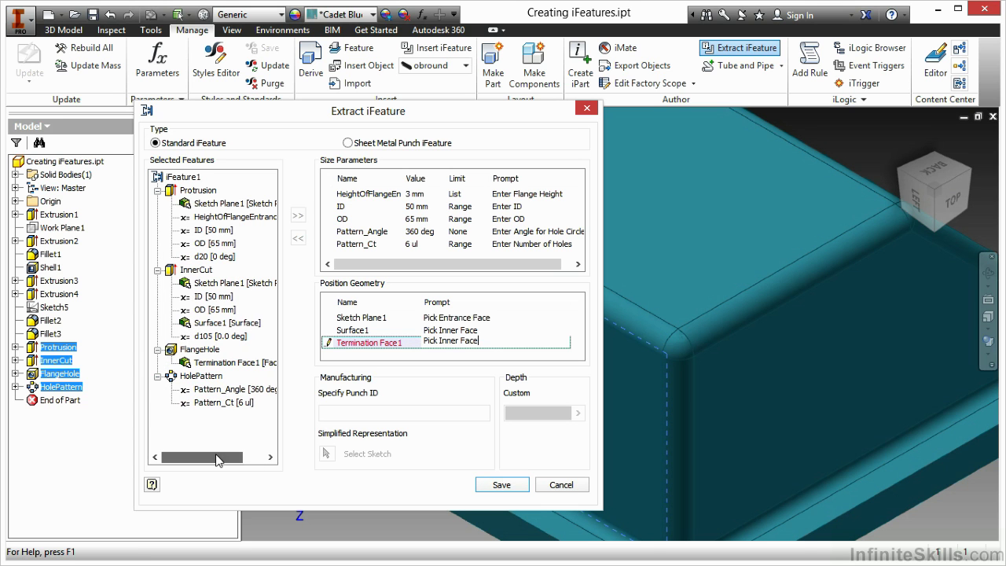
Rename the iFeature1 entry under Selected Features to Flange_Connection.
right_click(182, 179)
left_click(206, 193)
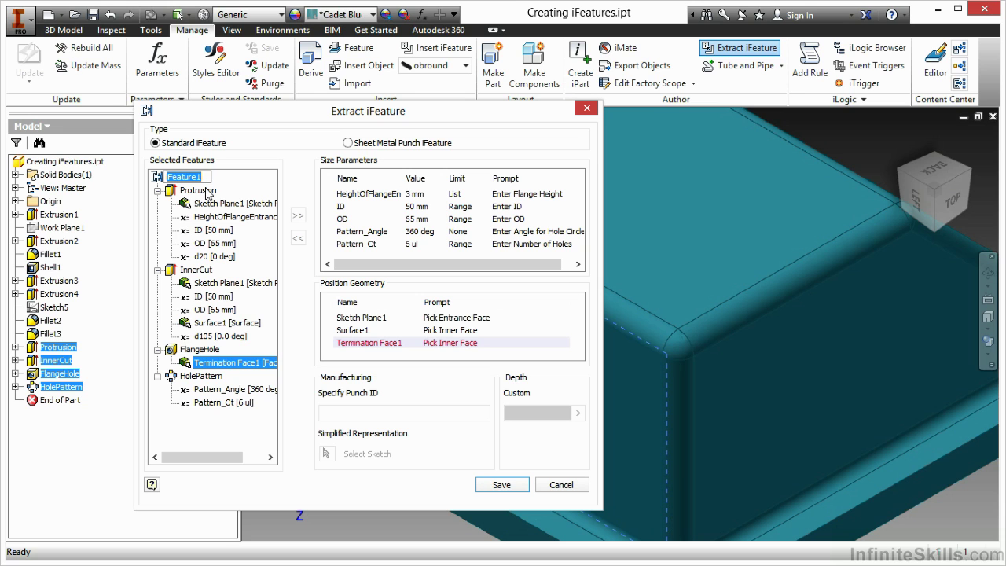
type("Flange_Connection")
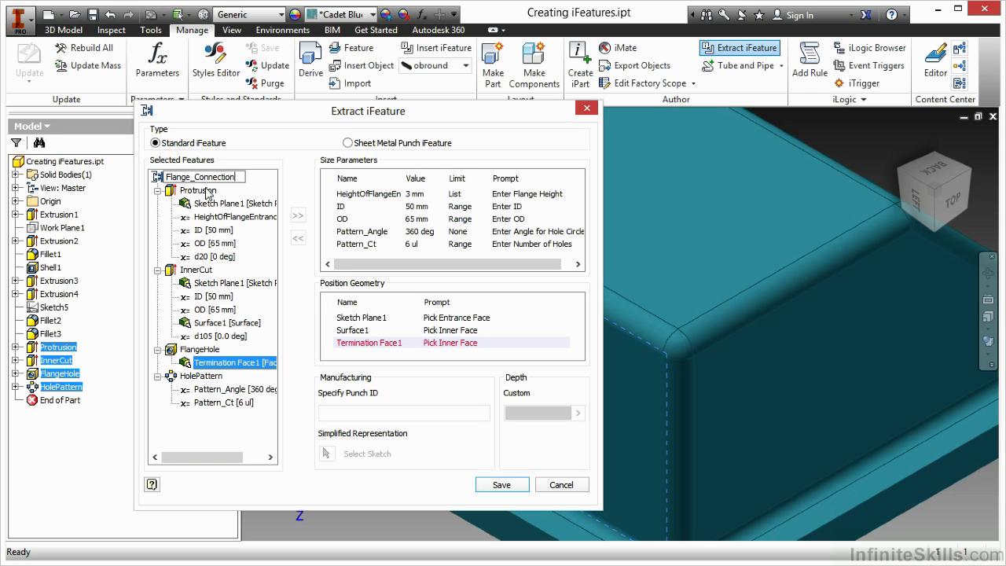
Save the iFeature as Flange_Connection.ide in Catalog > Infinite Skills, accepting the out-of-project location.
left_click(502, 485)
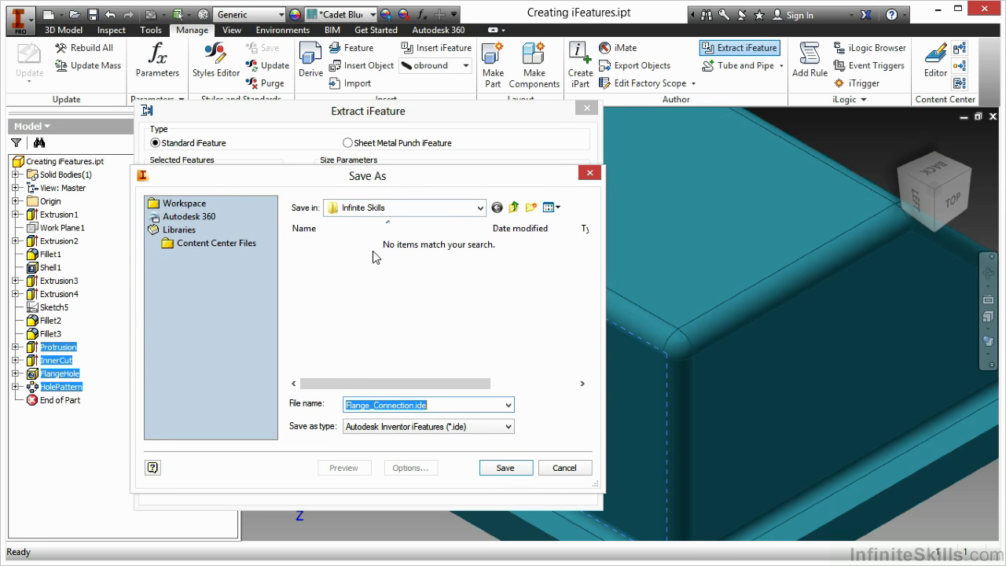
left_click(515, 208)
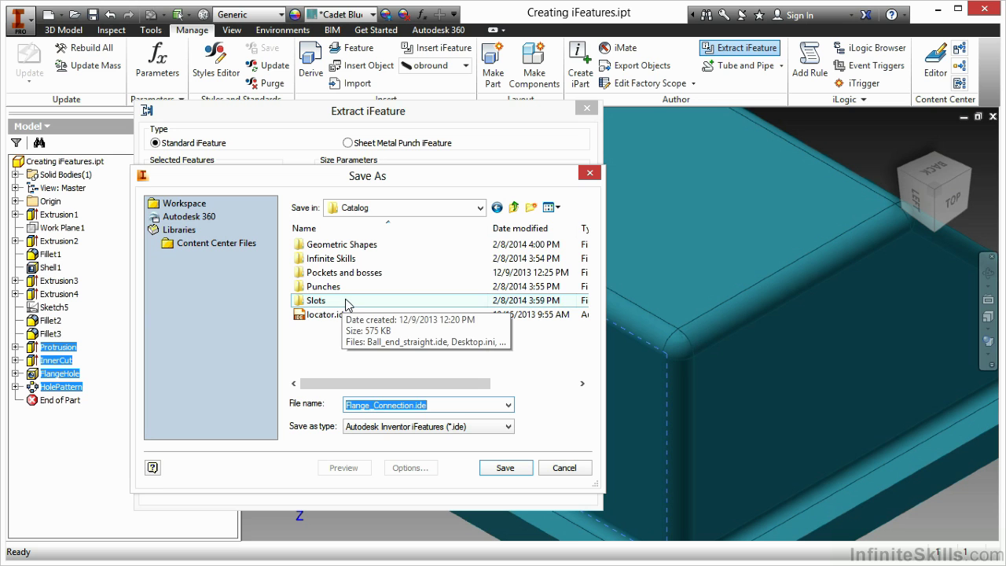
left_click(344, 264)
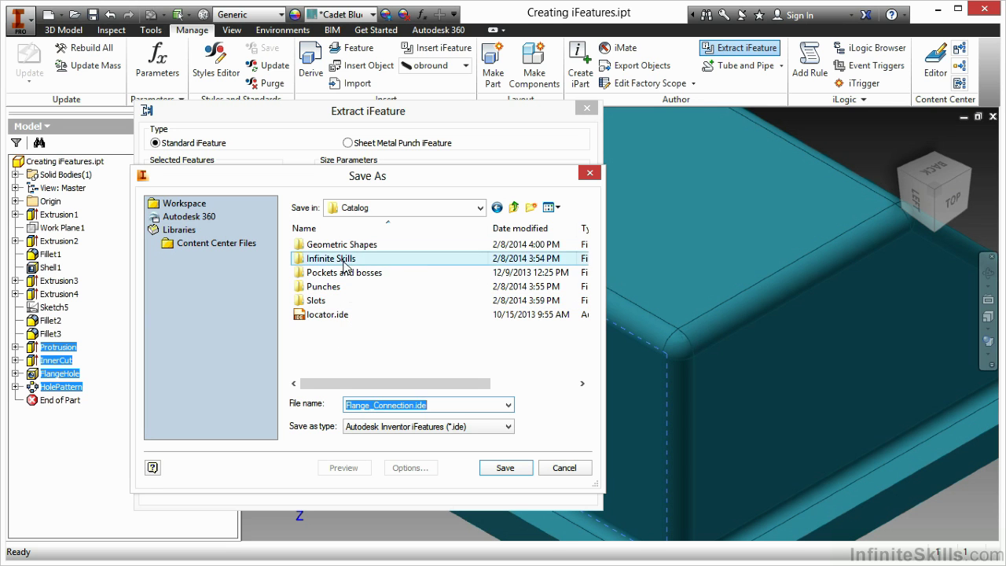
double_click(344, 265)
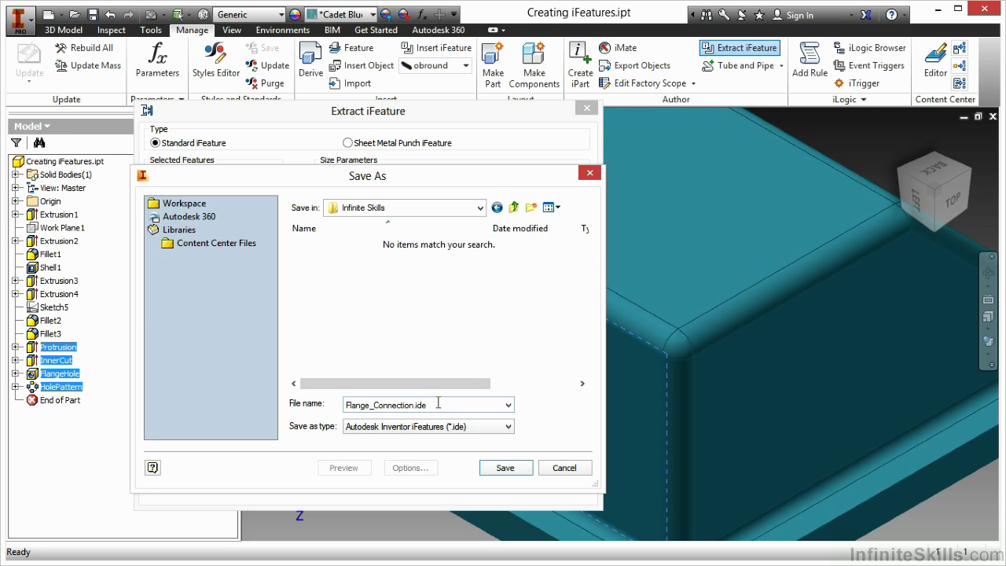
left_click(500, 471)
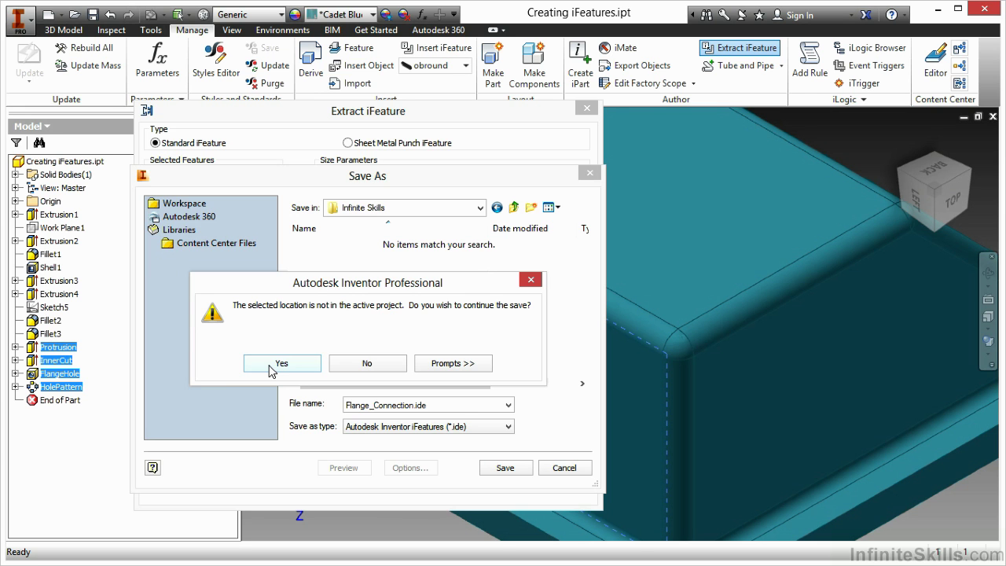
left_click(276, 364)
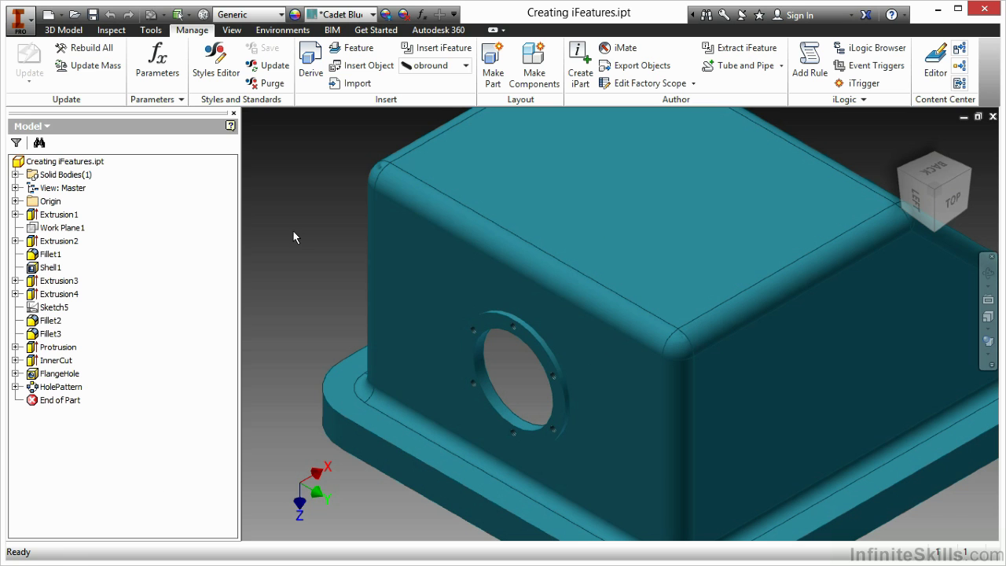
Confirm Flange_Connection.ide appears in Catalog > Infinite Skills from Insert iFeature, then cancel the file browser.
left_click(464, 66)
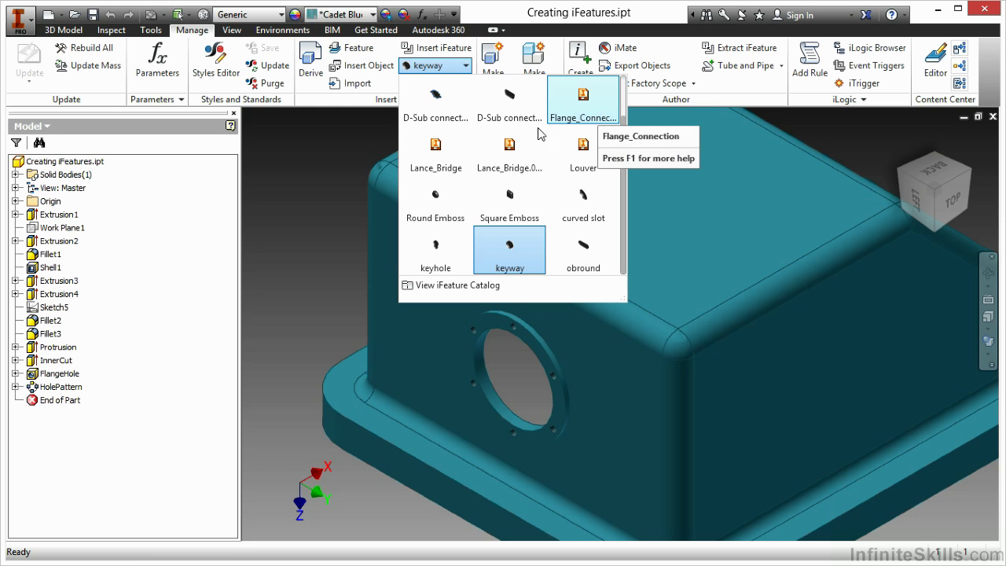
left_click(330, 160)
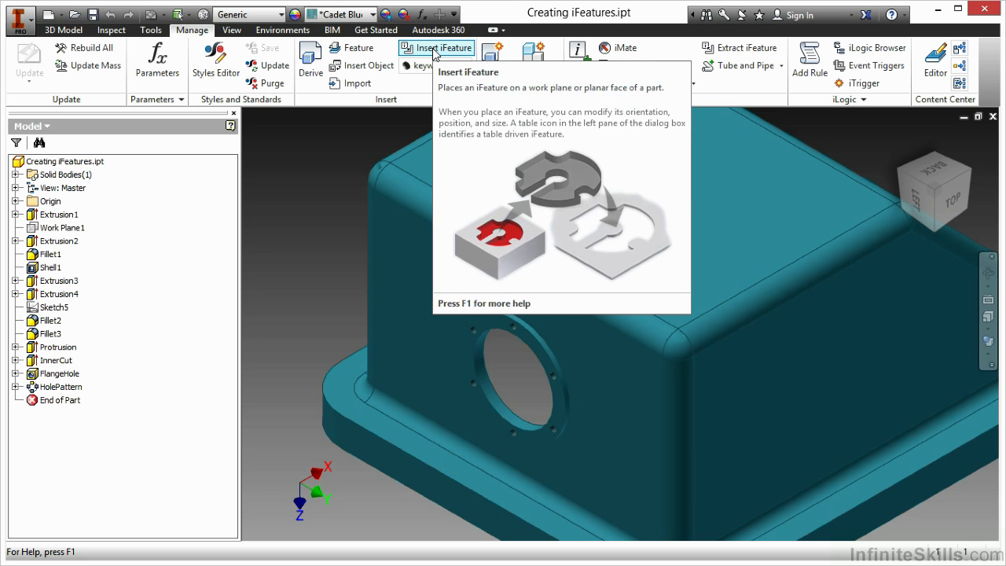
left_click(435, 49)
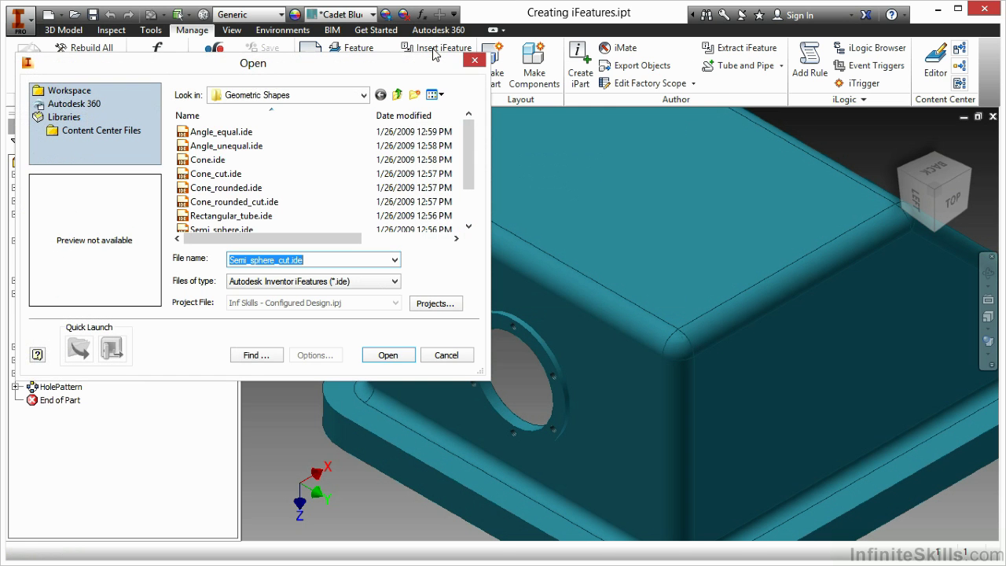
left_click(397, 94)
double_click(237, 149)
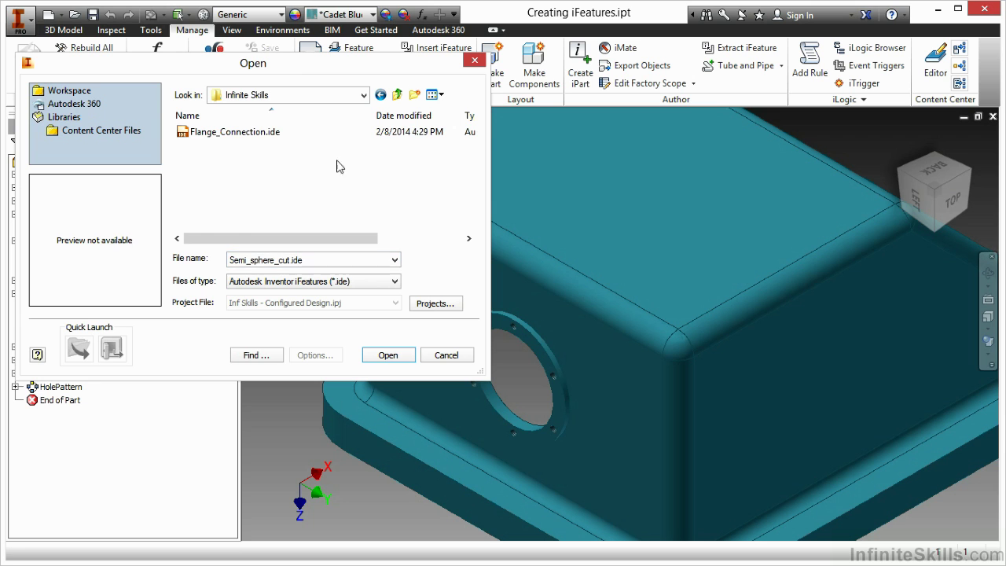
left_click(291, 134)
left_click(241, 195)
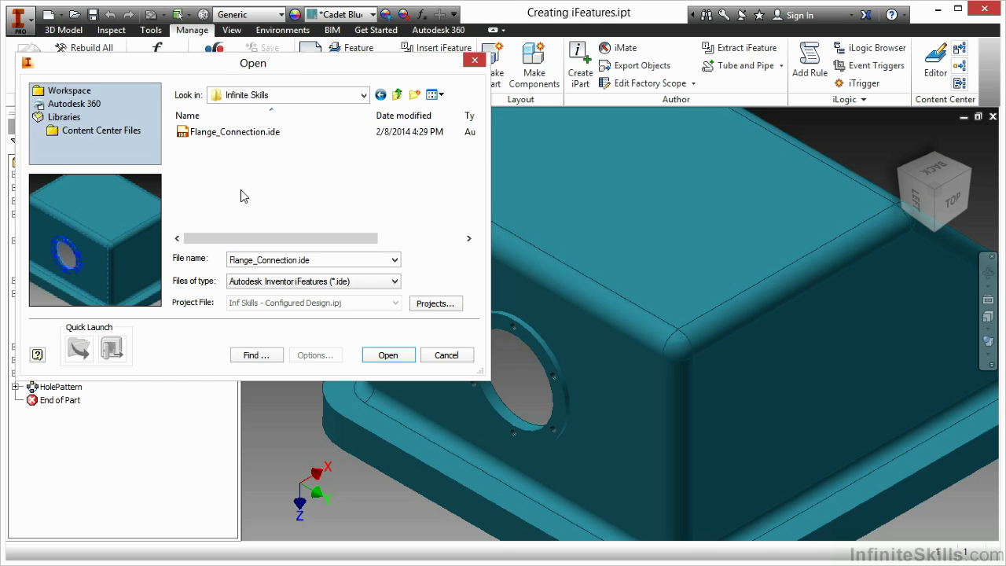
left_click(446, 354)
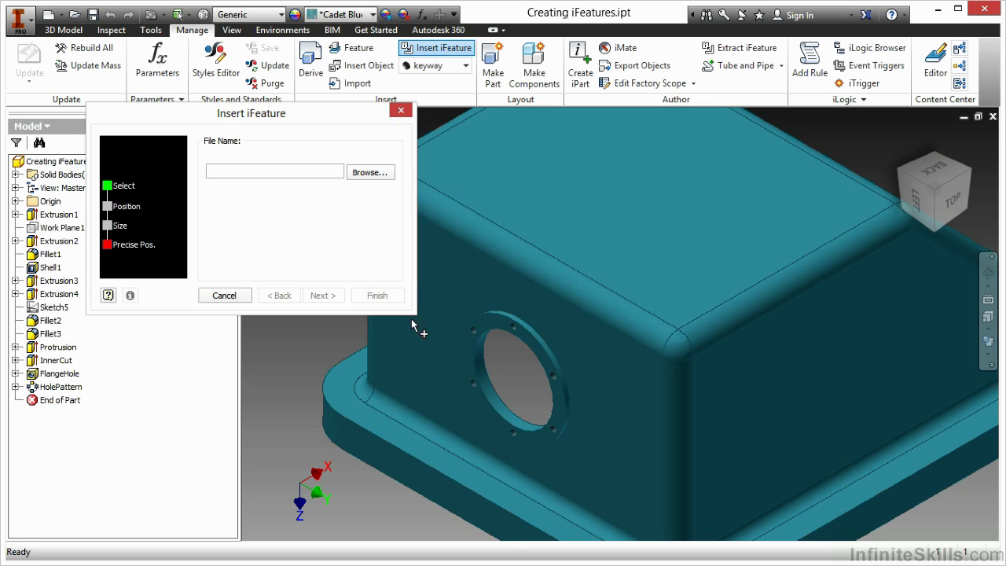
Cancel the Insert iFeature dialog to return to the six-hole flanged housing.
left_click(401, 110)
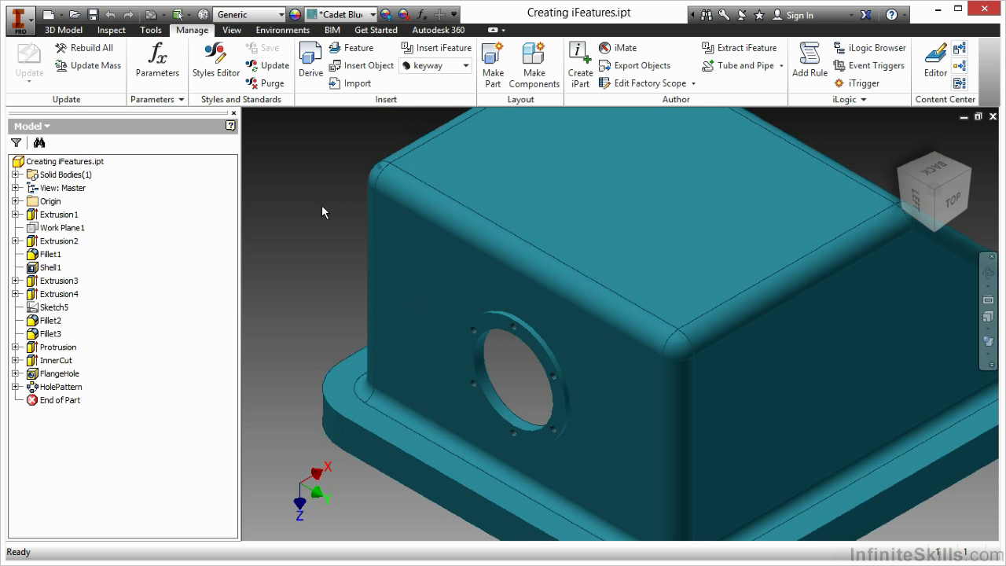